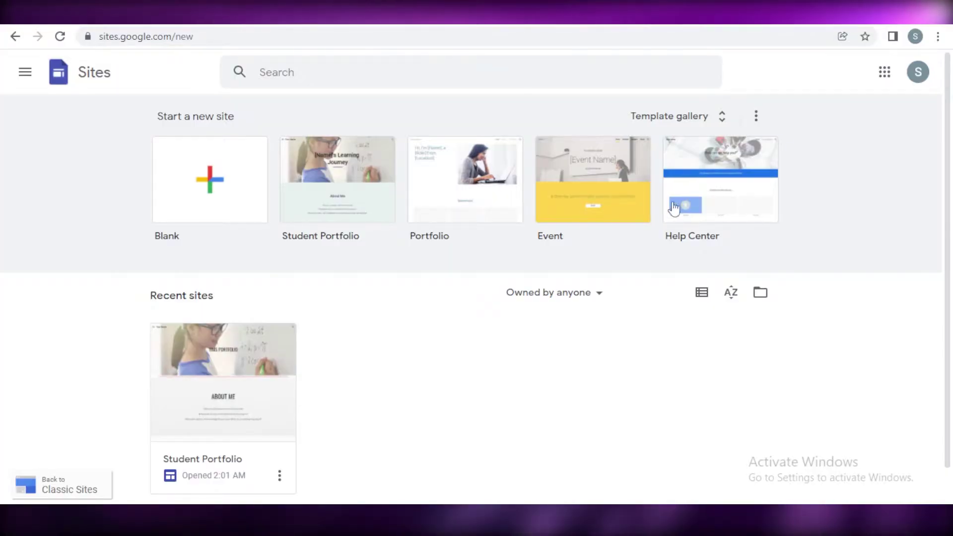
# - Check which account is signed in and look around the Sites home screen
pyautogui.scroll(-1, 675, 207)
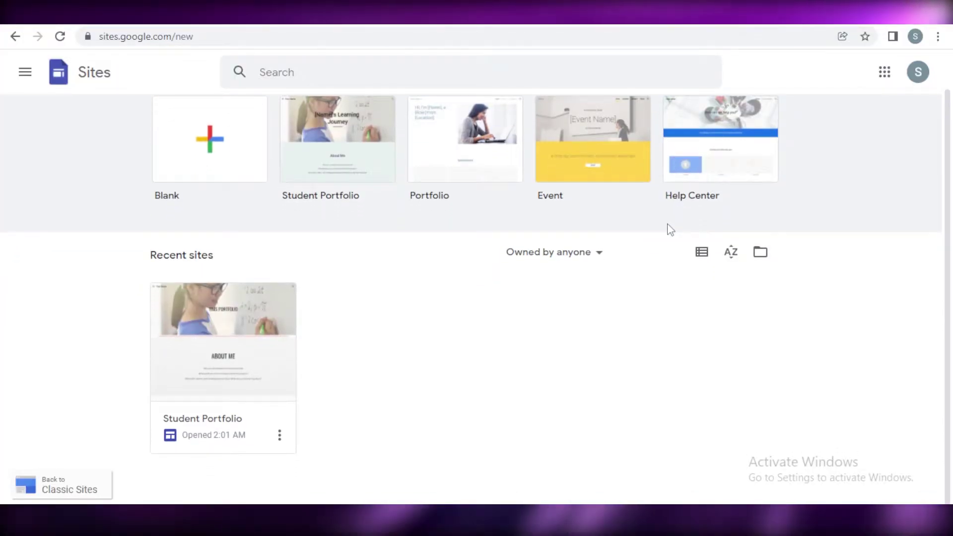
pyautogui.scroll(1, 667, 229)
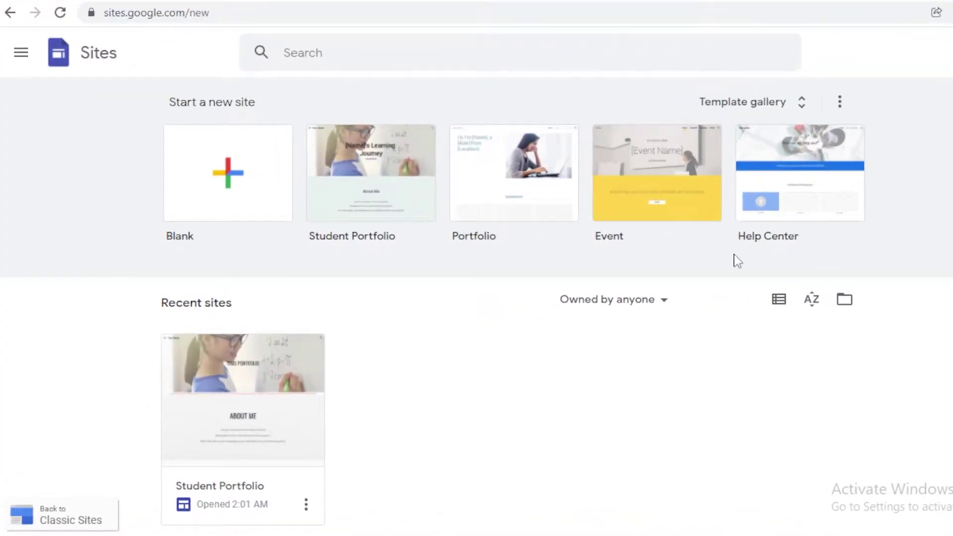
pyautogui.click(701, 239)
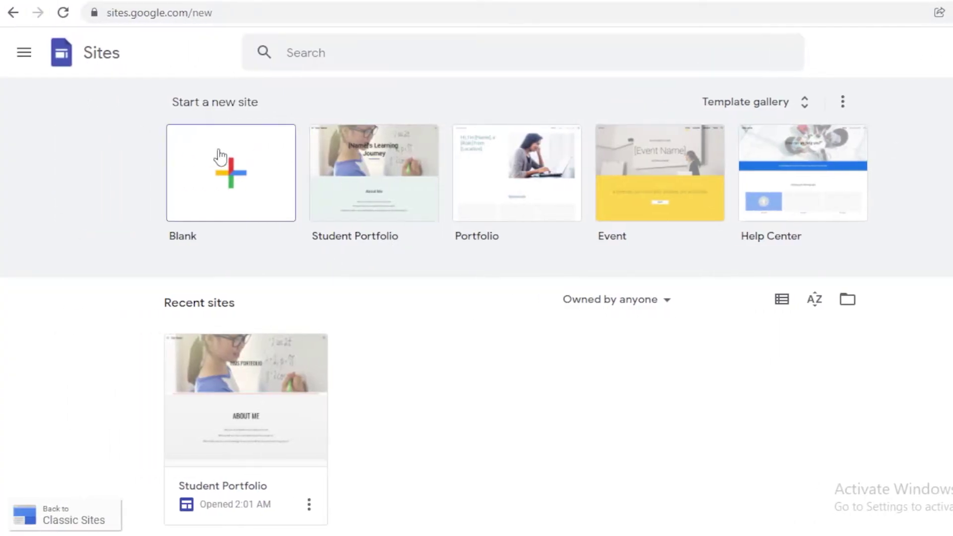
pyautogui.scroll(-1, 391, 204)
pyautogui.click(21, 52)
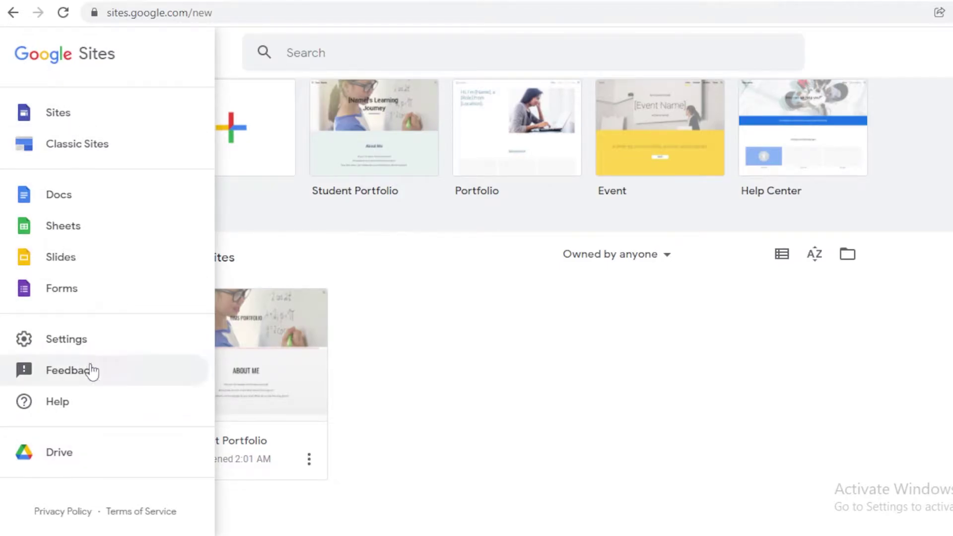
pyautogui.click(615, 313)
pyautogui.scroll(1, 606, 219)
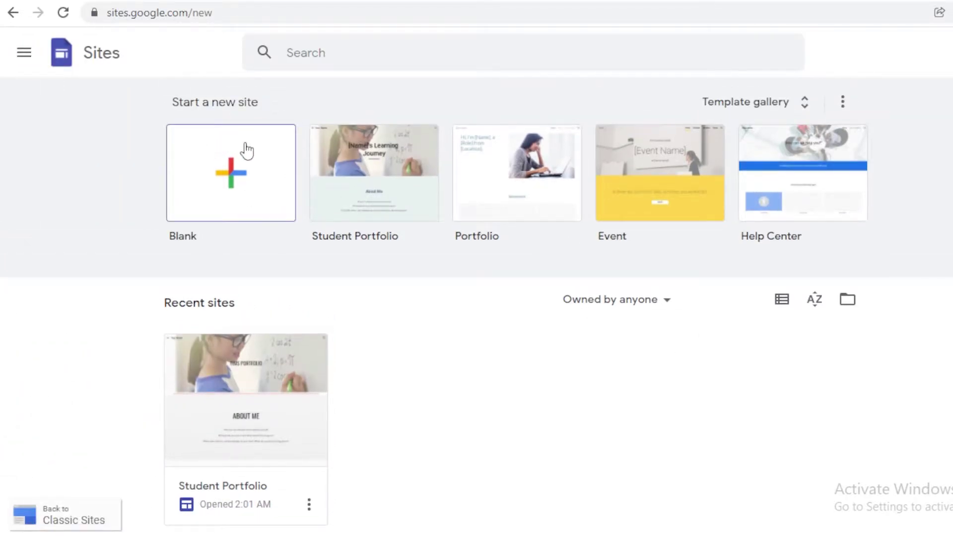
# - Browse the full site template gallery, then return to Sites home
pyautogui.click(801, 105)
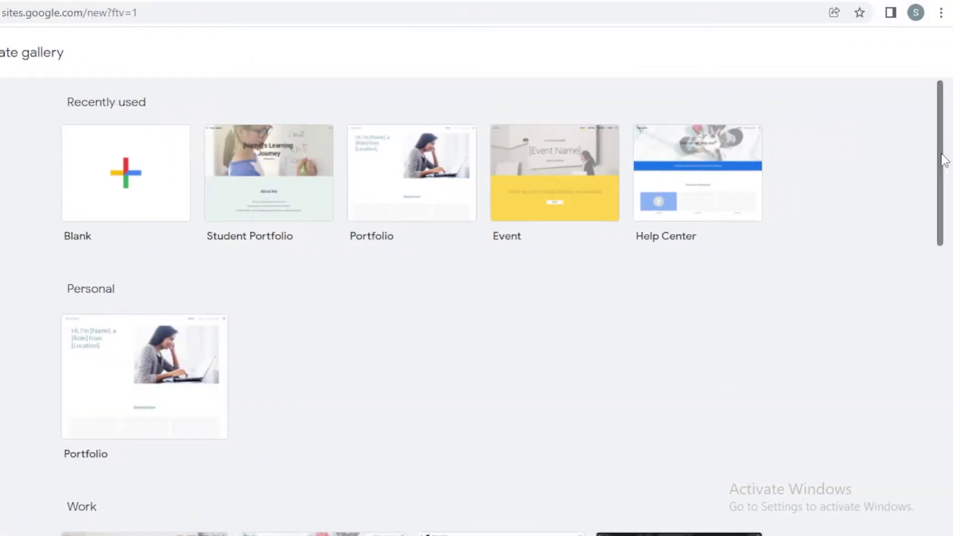
pyautogui.moveTo(940, 156); pyautogui.dragTo(940, 454)
pyautogui.scroll(15, 828, 263)
pyautogui.scroll(-7, 915, 275)
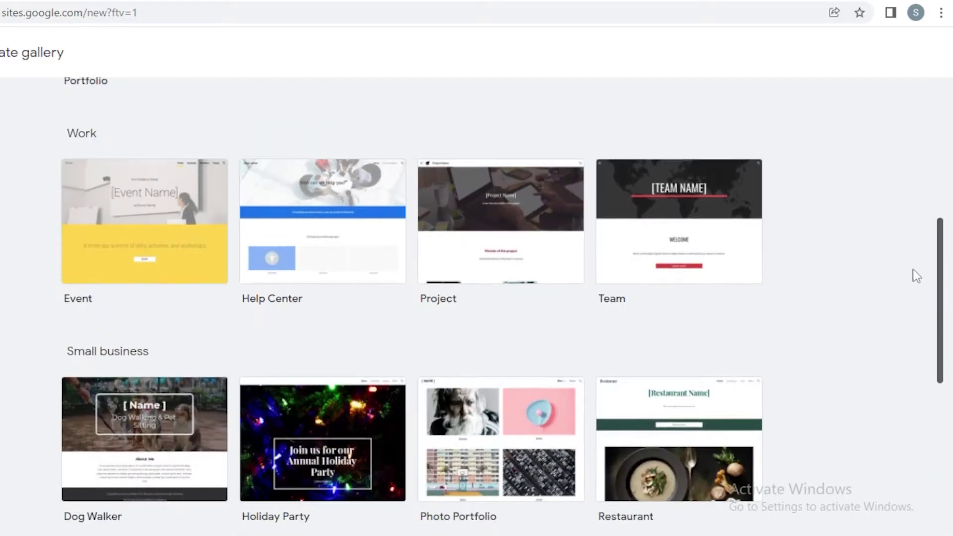
pyautogui.scroll(7, 896, 123)
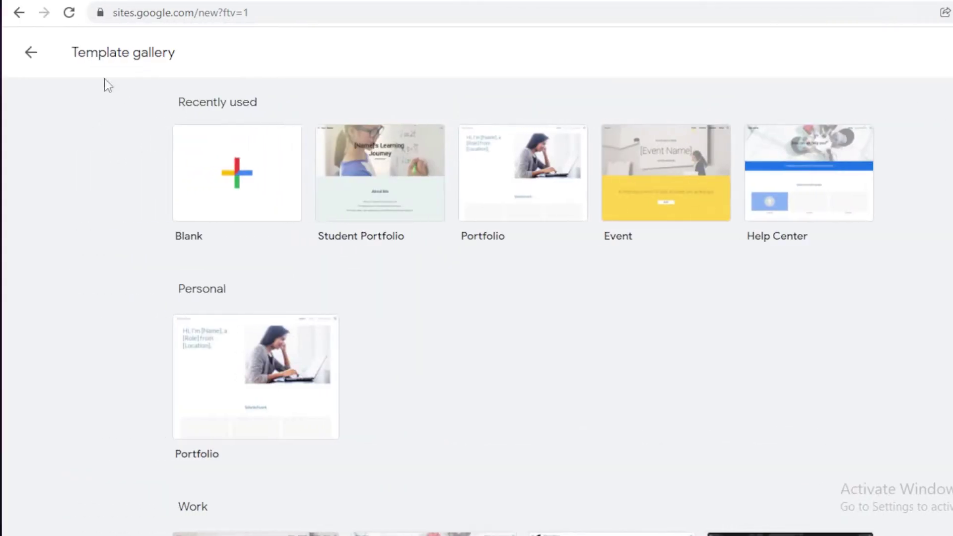
pyautogui.click(30, 54)
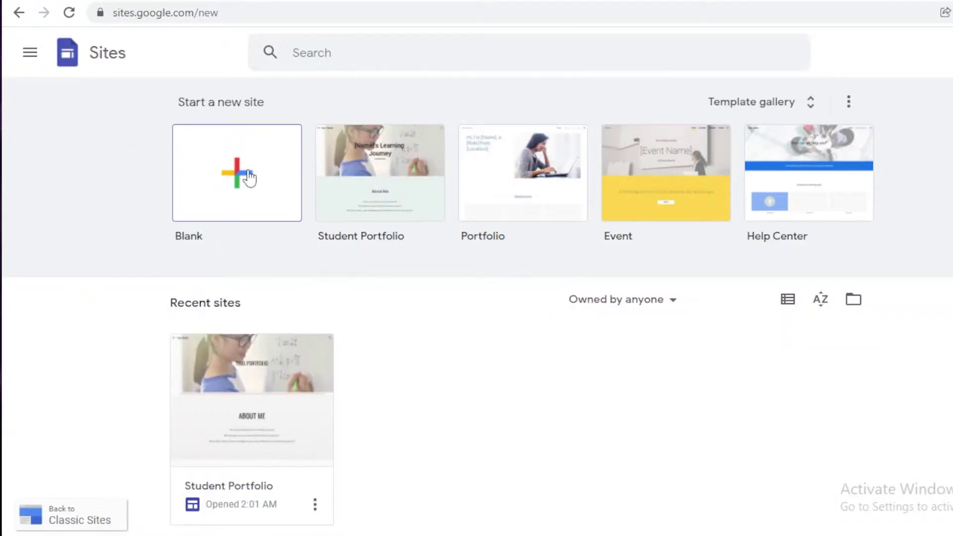
# - Start a blank site and replace its page title with 'Welcome to our Summer Camp!'
pyautogui.click(248, 174)
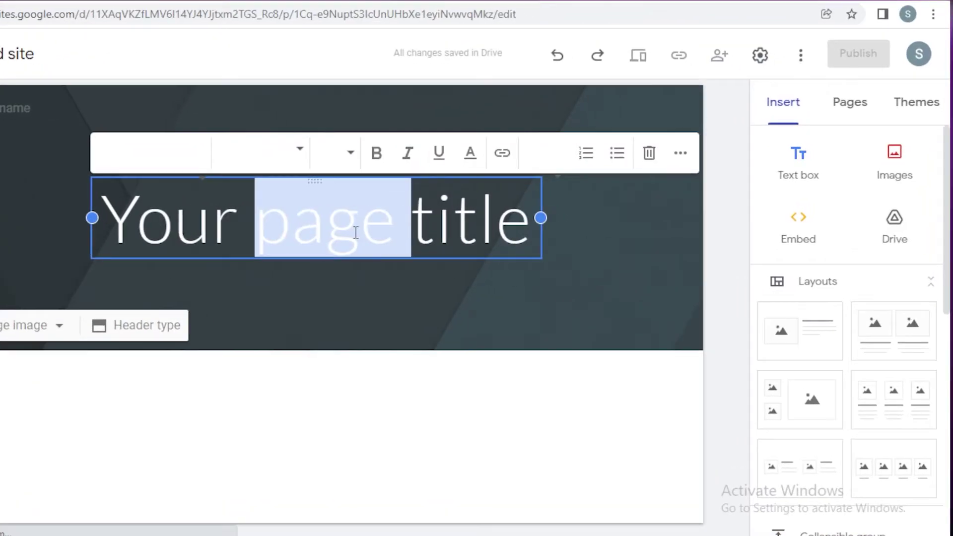
pyautogui.tripleClick(423, 231)
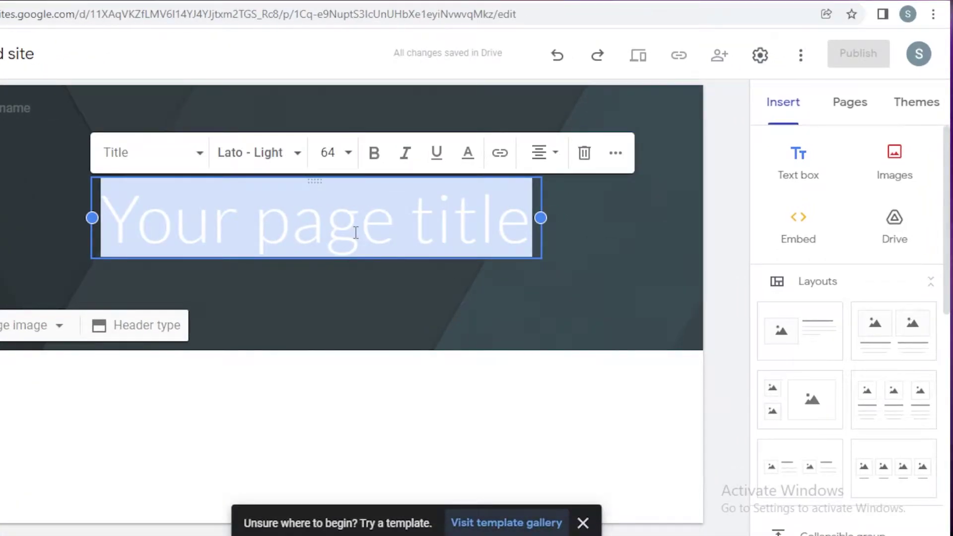
pyautogui.press('BackSpace')
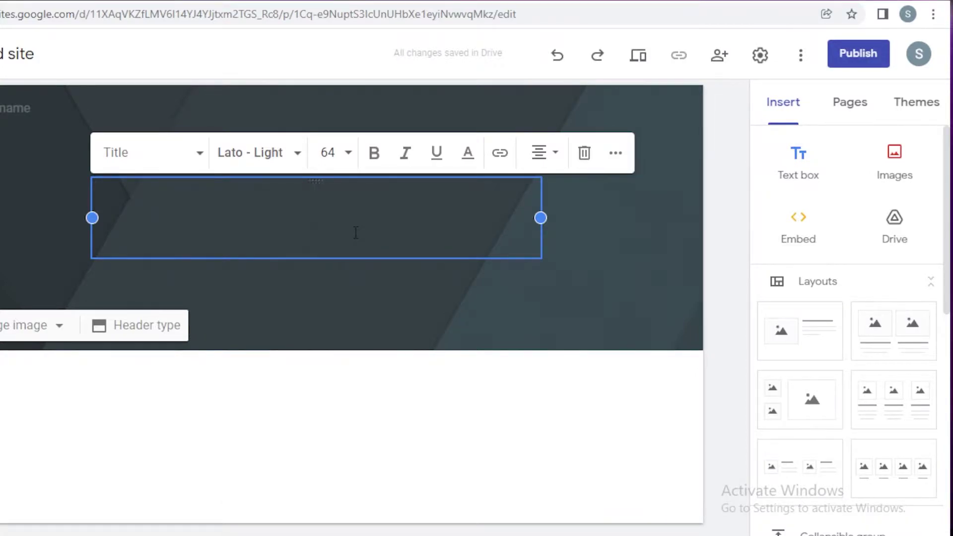
pyautogui.write('Welcome')
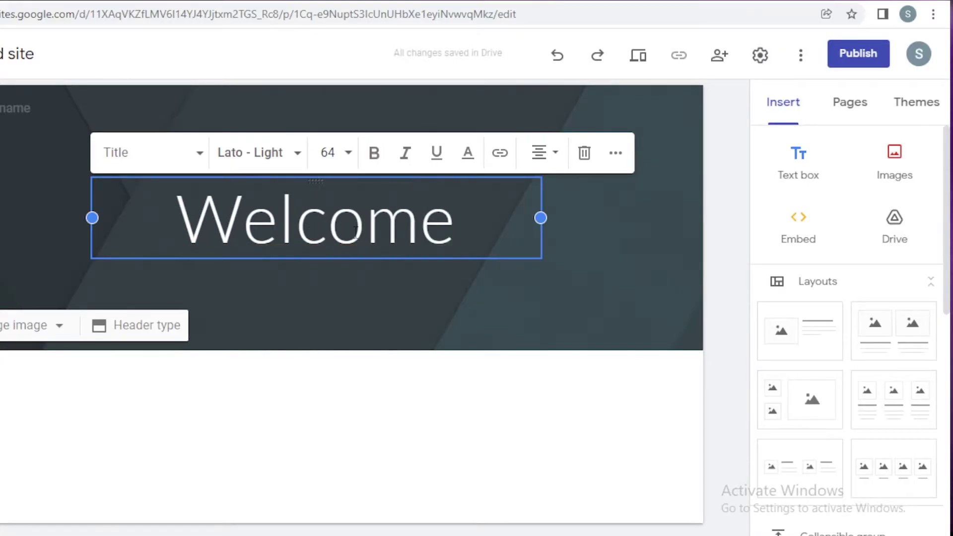
pyautogui.write(' to our ')
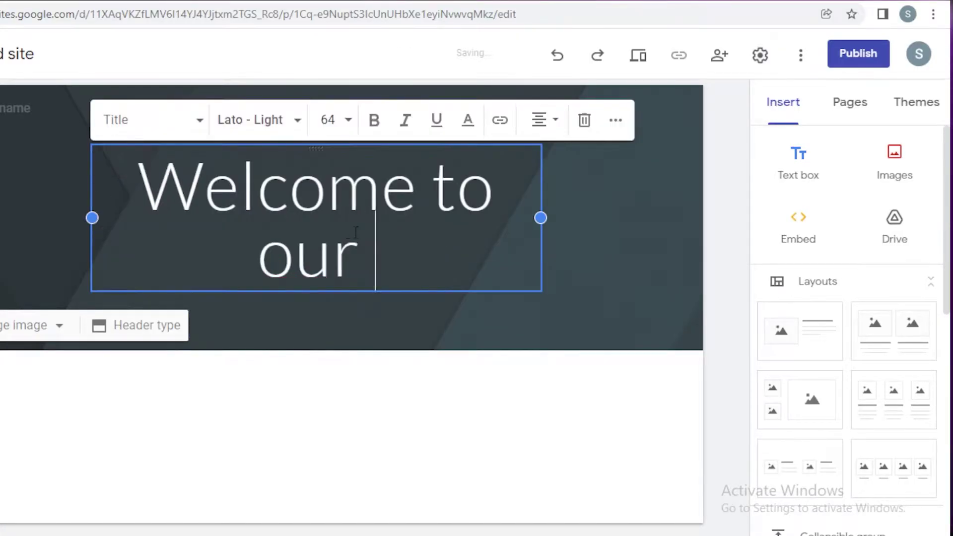
pyautogui.write('Summer Camp!')
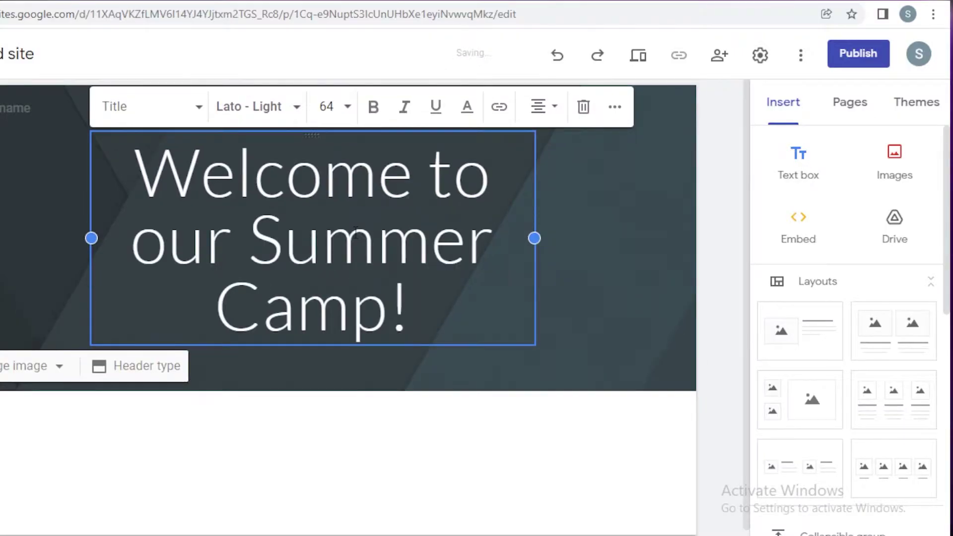
# - Set the welcome title text to font size 36
pyautogui.moveTo(548, 241); pyautogui.dragTo(599, 234)
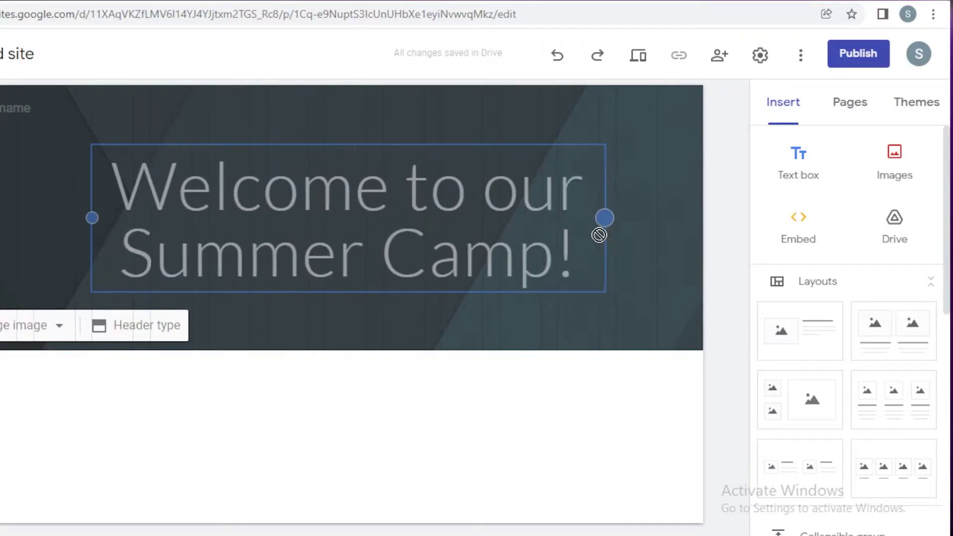
pyautogui.click(318, 115)
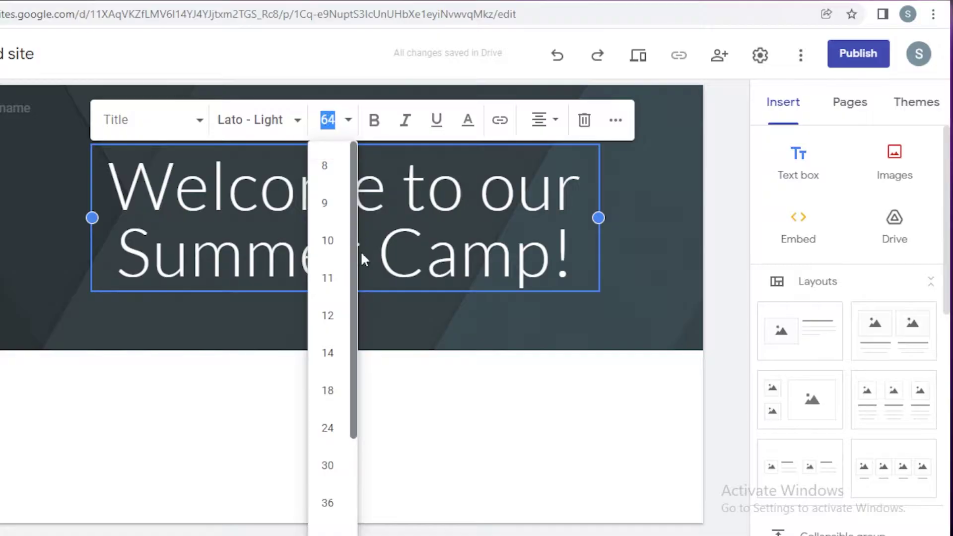
pyautogui.scroll(-3, 327, 511)
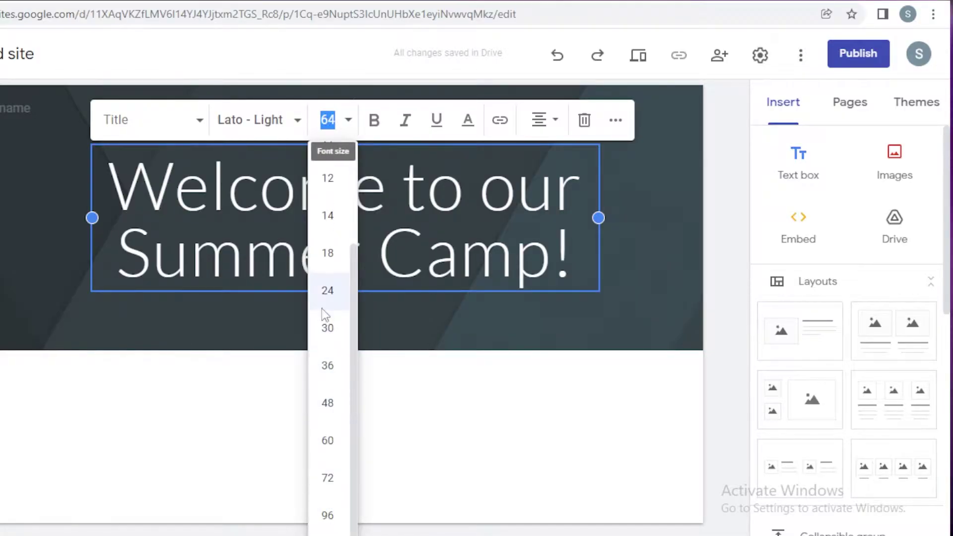
pyautogui.click(330, 324)
pyautogui.moveTo(571, 272); pyautogui.dragTo(257, 142)
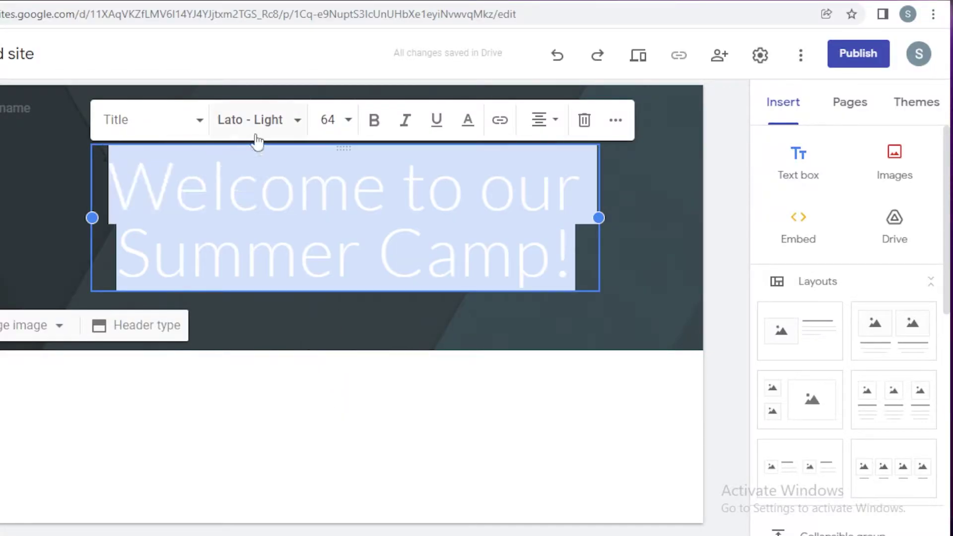
pyautogui.click(324, 119)
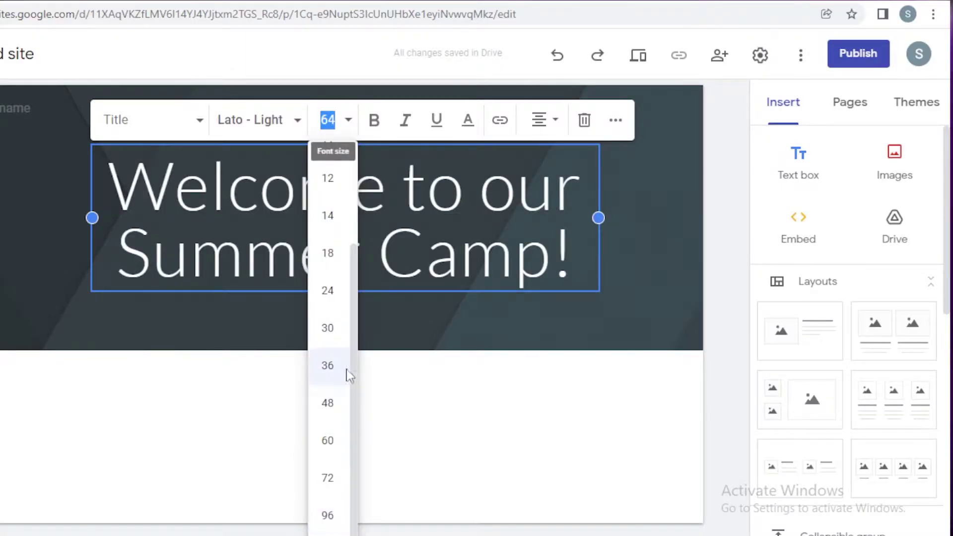
pyautogui.click(329, 367)
# - Widen and reposition the title box so the greeting fits on one line
pyautogui.moveTo(529, 262); pyautogui.dragTo(534, 234)
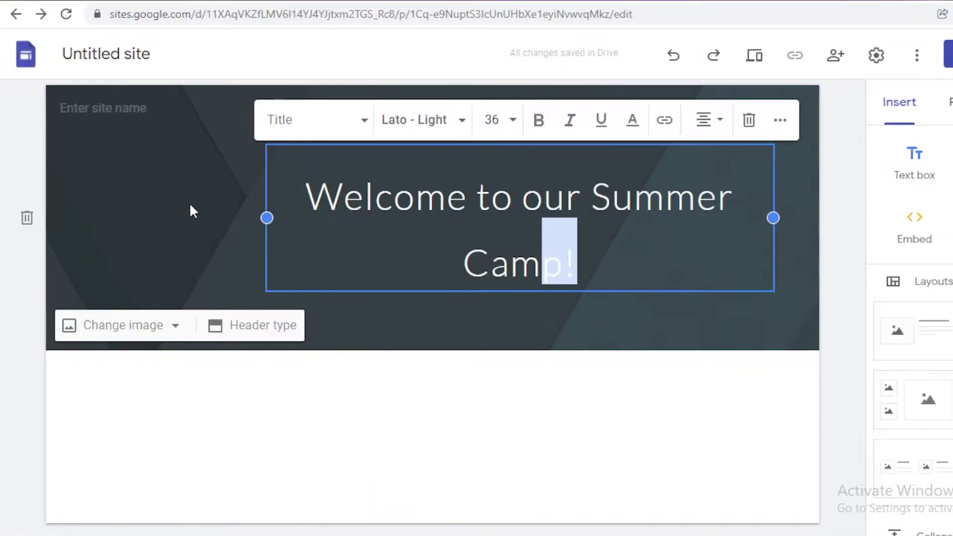
pyautogui.moveTo(267, 218); pyautogui.dragTo(149, 218)
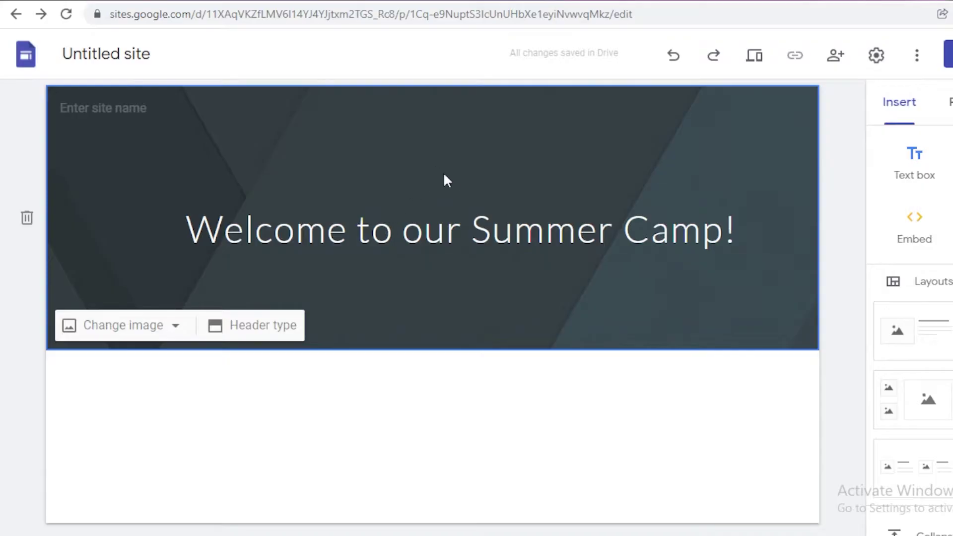
pyautogui.moveTo(457, 182); pyautogui.dragTo(183, 187)
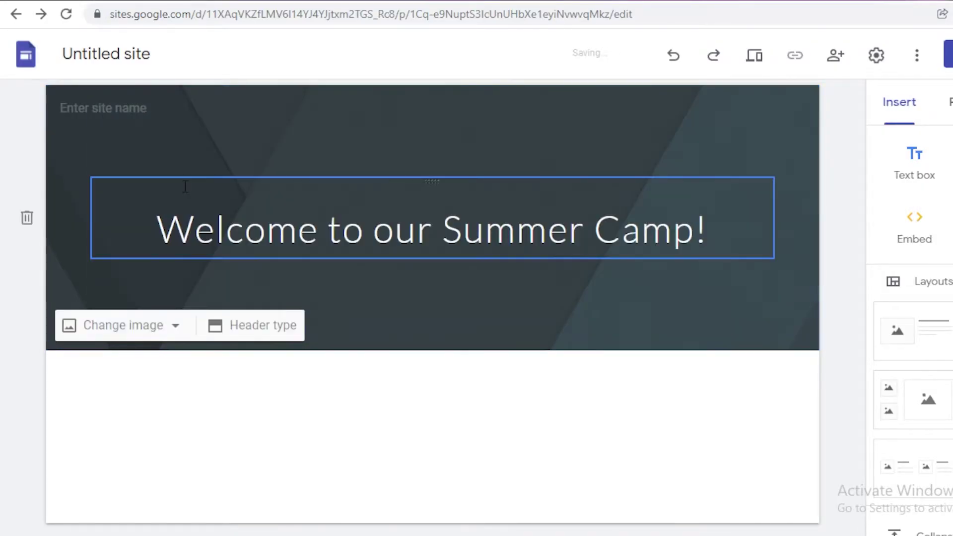
# - Name the site 'JOLIE SUMMER CAMP'
pyautogui.click(108, 109)
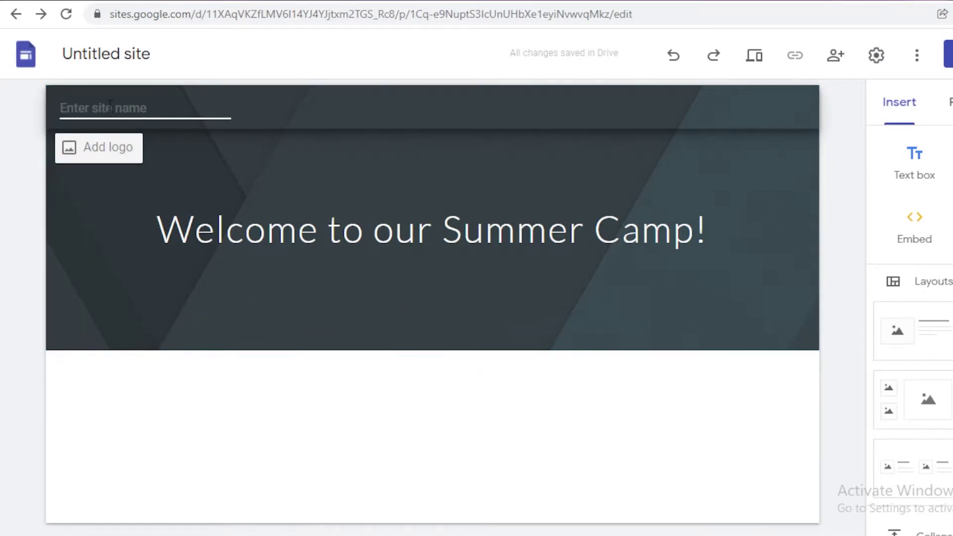
pyautogui.click(112, 147)
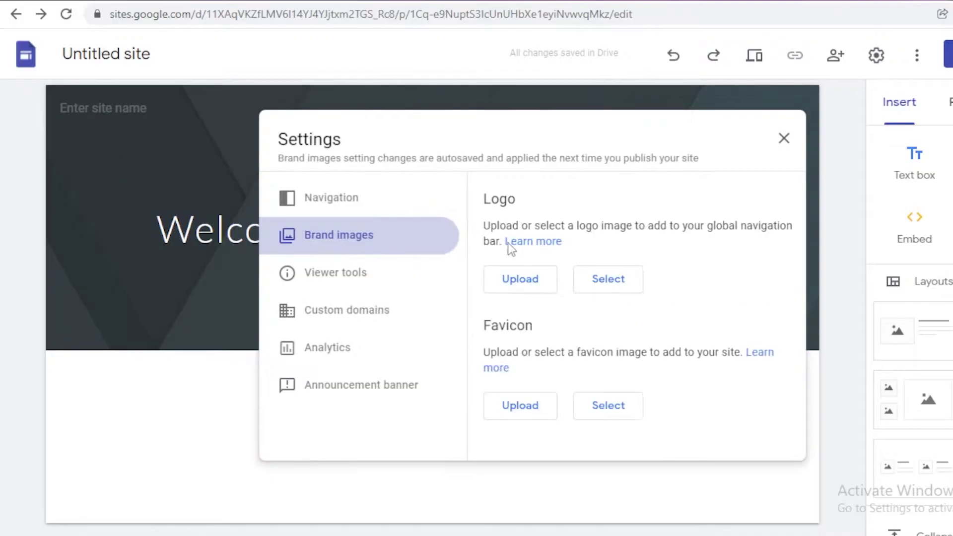
pyautogui.click(781, 139)
pyautogui.click(134, 111)
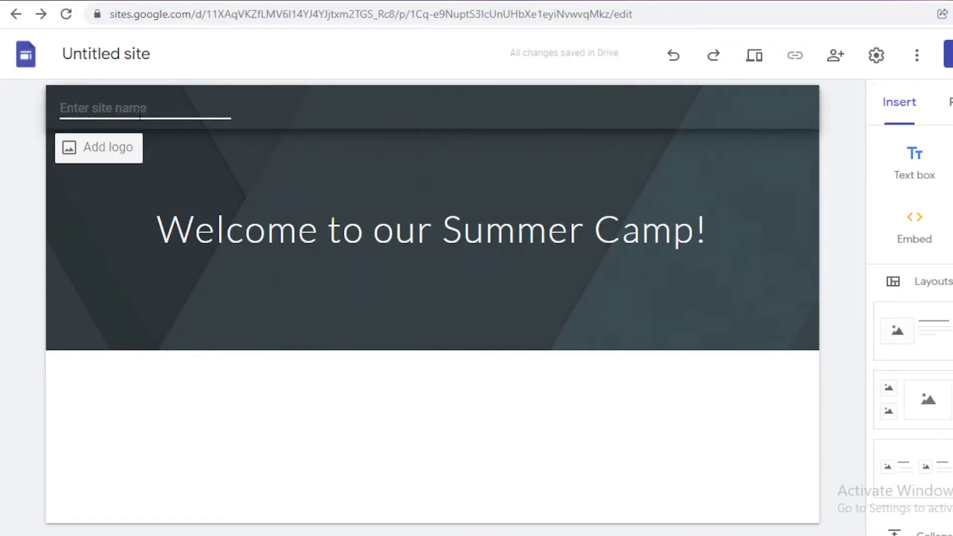
pyautogui.write('J')
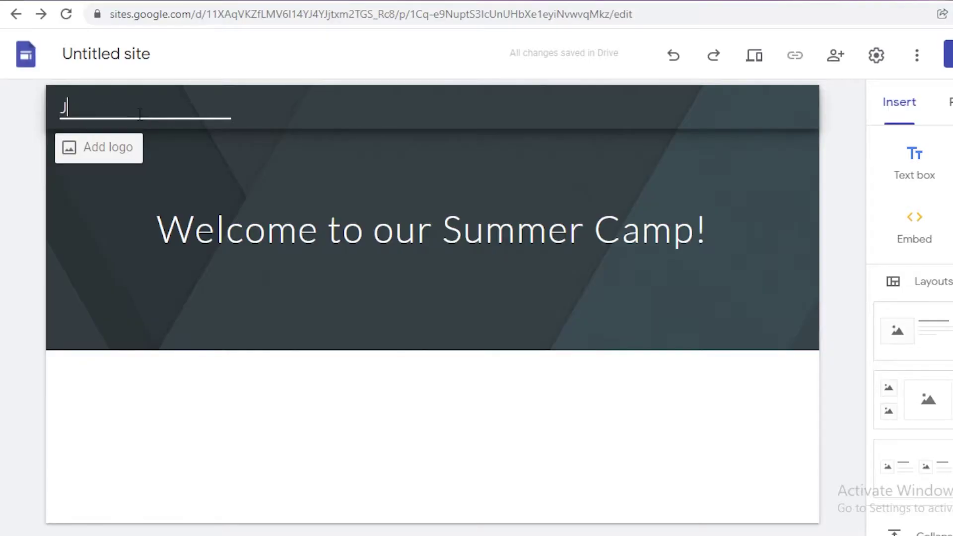
pyautogui.write('OLIE SUMMER CAMP')
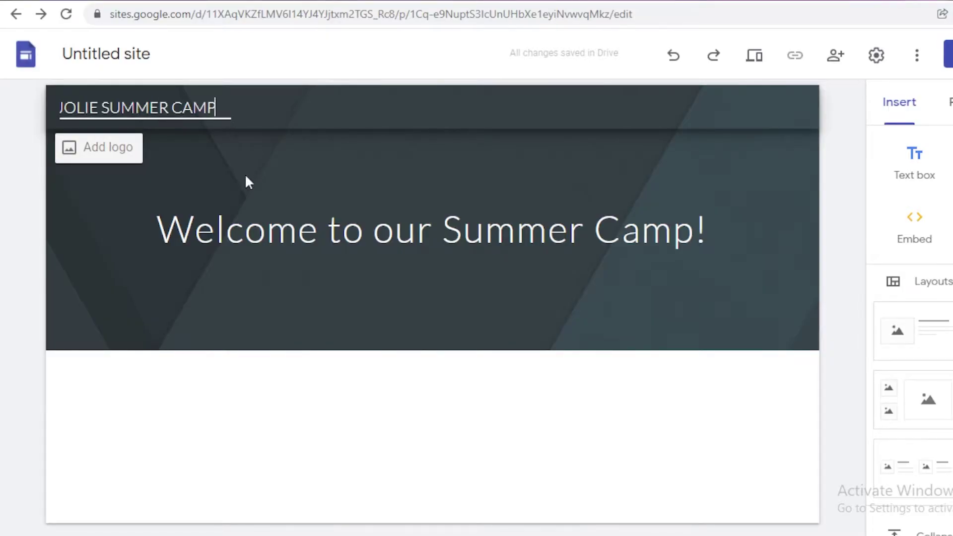
# - Remove 'SUMMER' so the header site name reads 'JOLIE CAMP'
pyautogui.click(248, 208)
pyautogui.click(139, 108)
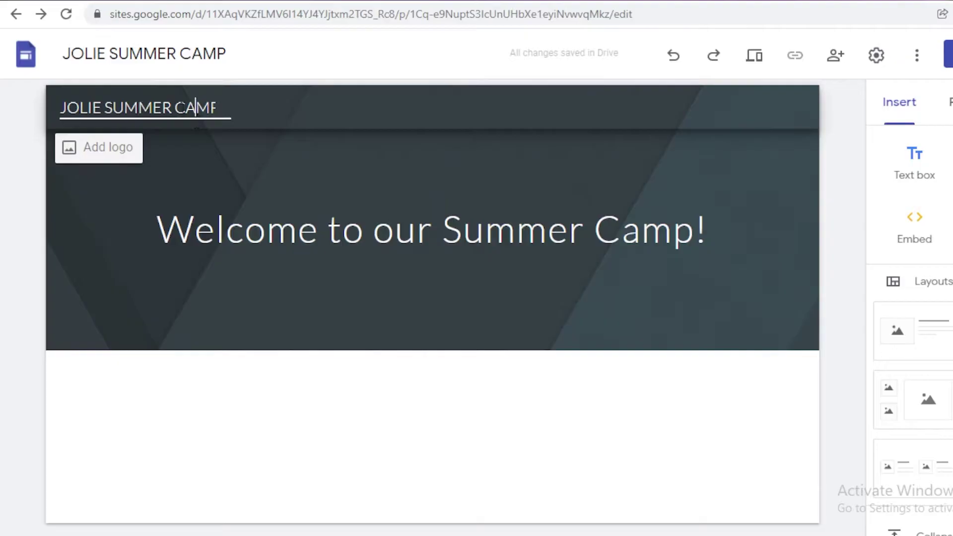
pyautogui.moveTo(171, 108); pyautogui.dragTo(60, 108)
pyautogui.doubleClick(113, 108)
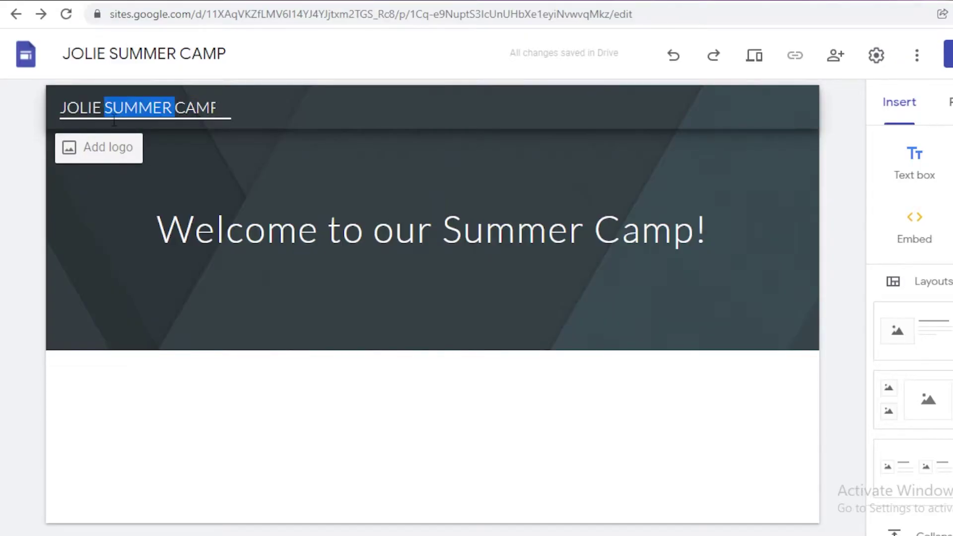
pyautogui.press('BackSpace')
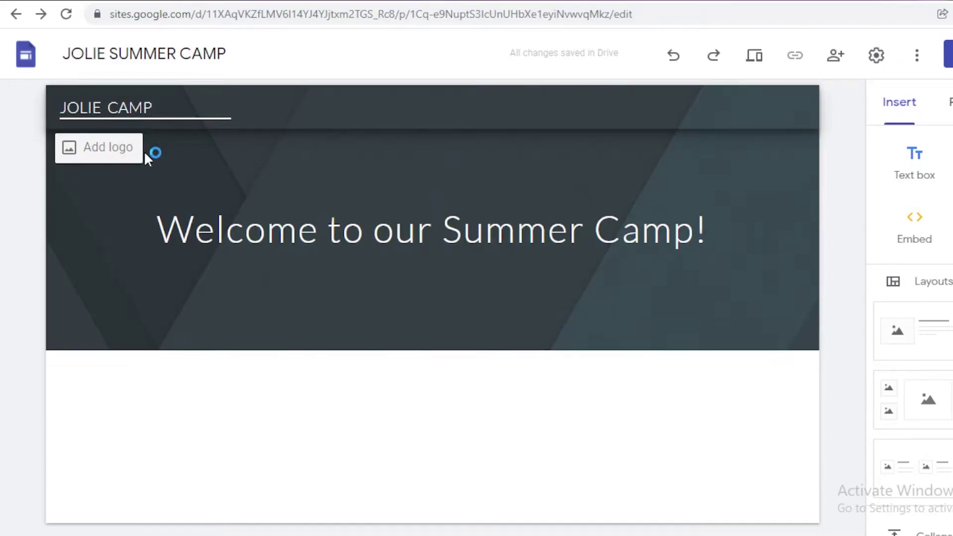
pyautogui.click(160, 169)
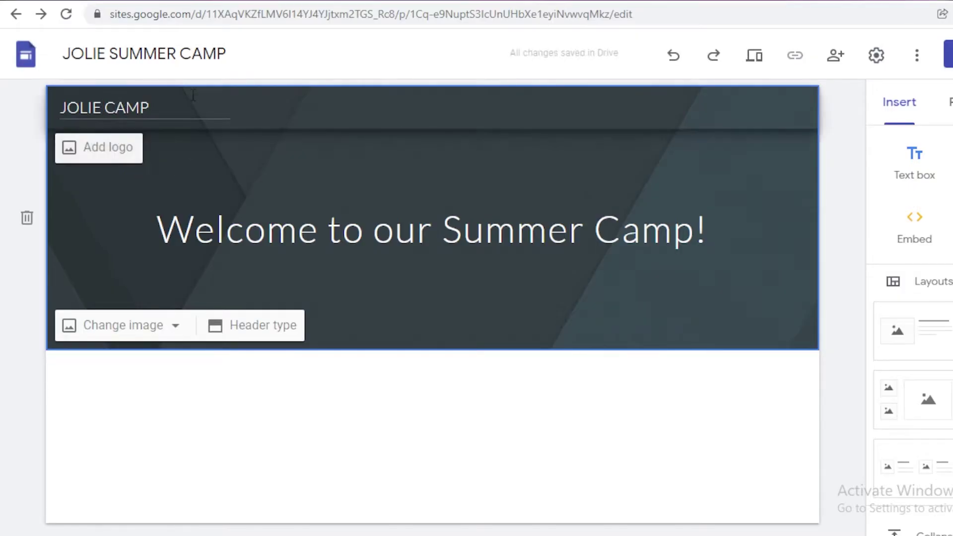
pyautogui.click(139, 107)
pyautogui.doubleClick(130, 108)
pyautogui.moveTo(149, 108); pyautogui.dragTo(51, 119)
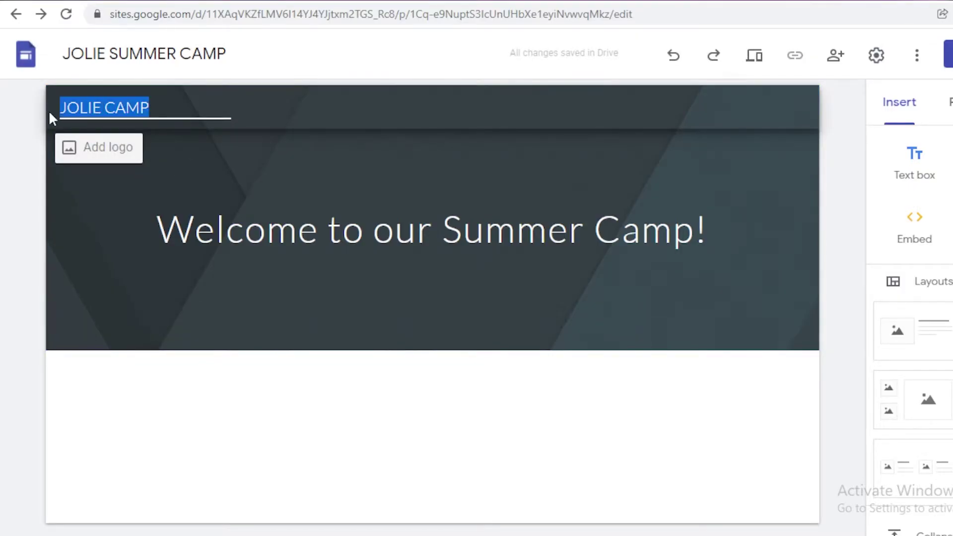
pyautogui.click(267, 230)
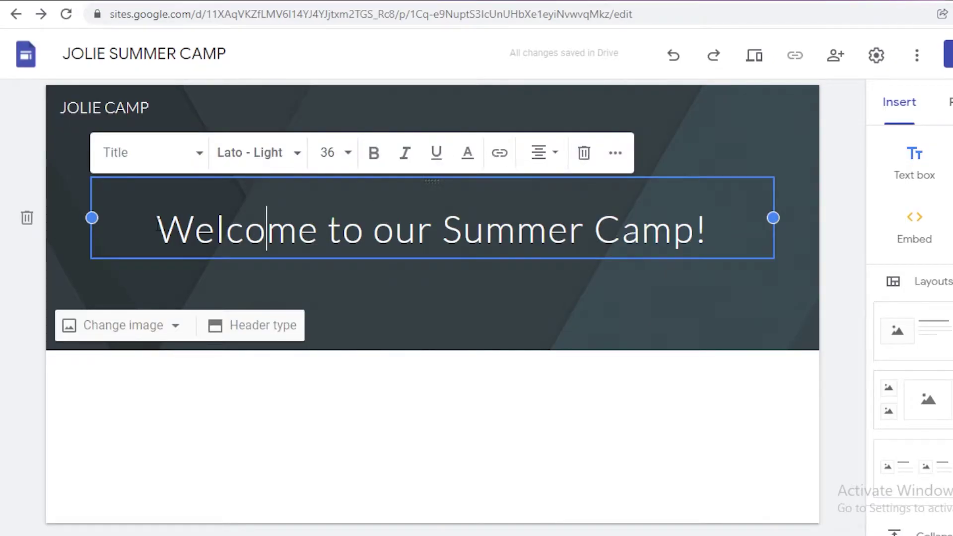
# - Switch the header type to Cover after trying Title only, and bring up the Change image options
pyautogui.click(645, 322)
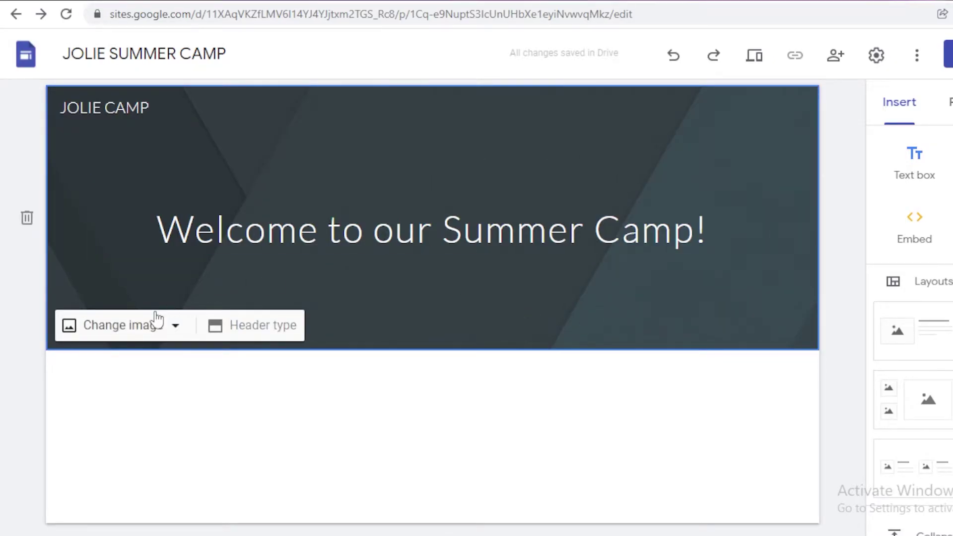
pyautogui.click(155, 324)
pyautogui.click(265, 328)
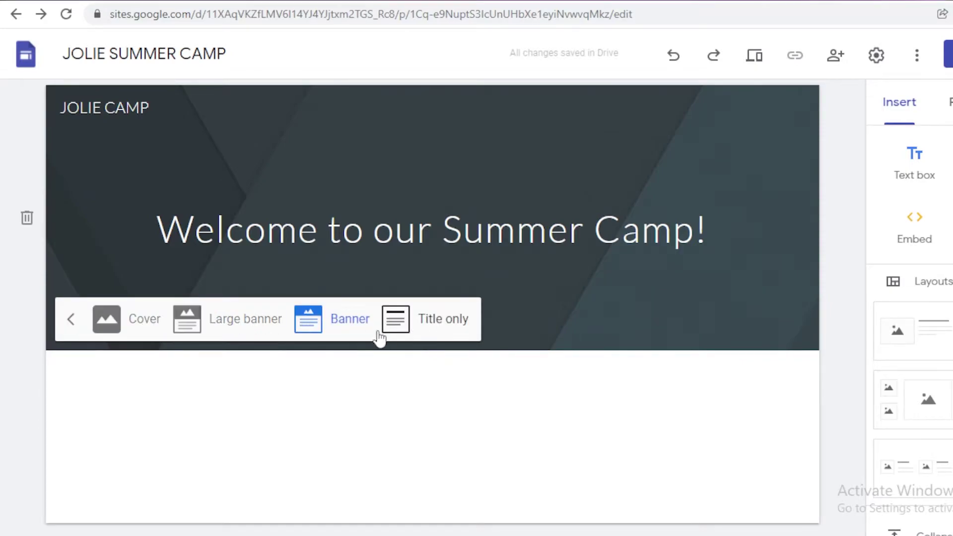
pyautogui.click(456, 323)
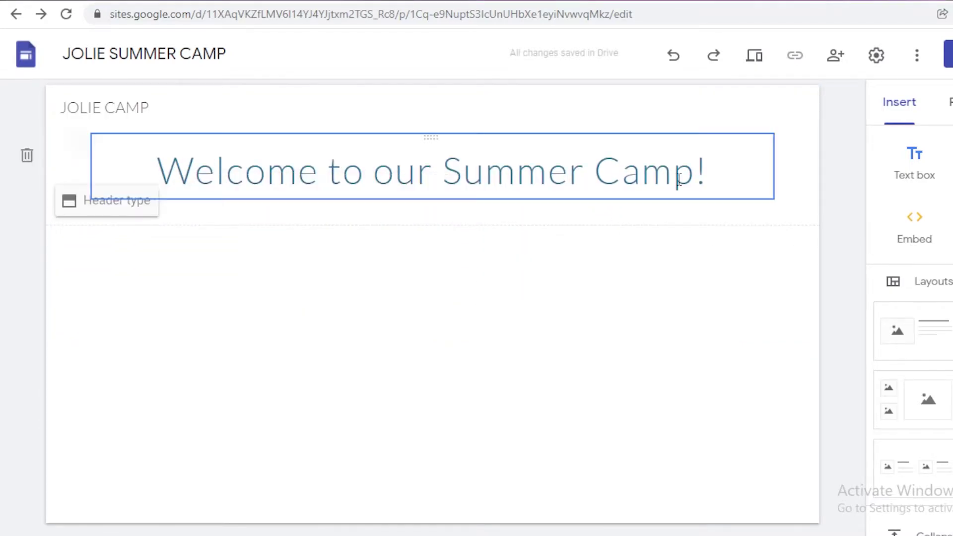
pyautogui.click(79, 209)
pyautogui.click(128, 192)
pyautogui.scroll(-3, 537, 368)
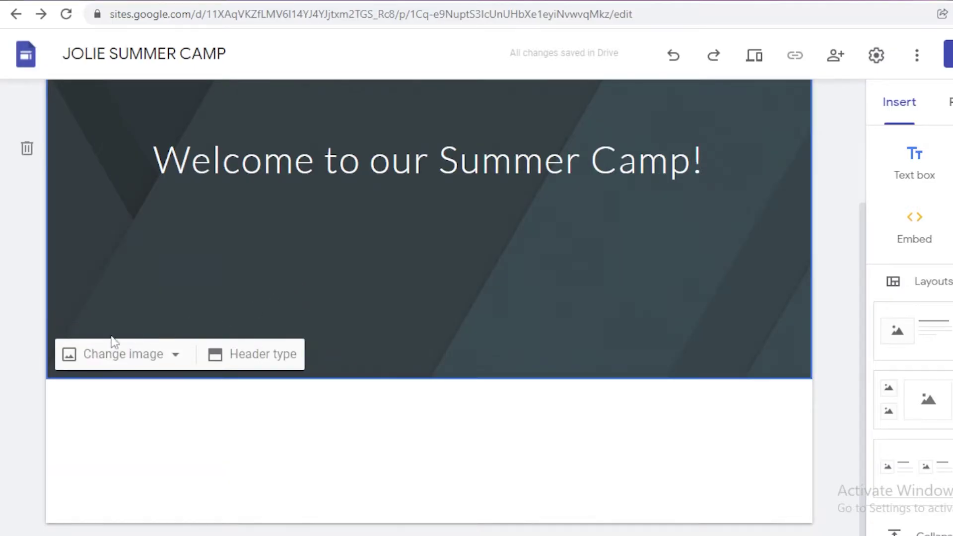
pyautogui.click(114, 349)
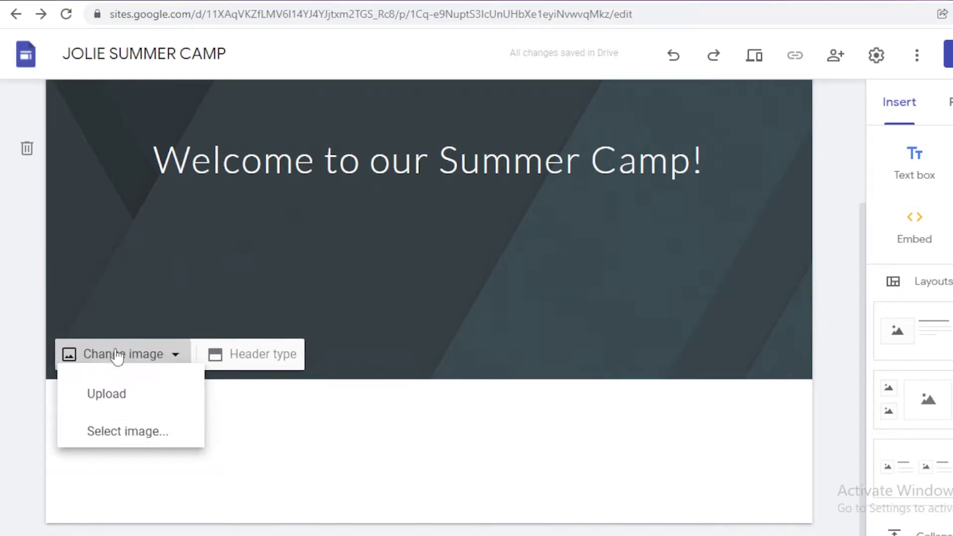
# - Open the image picker for the header background and browse its images
pyautogui.click(139, 445)
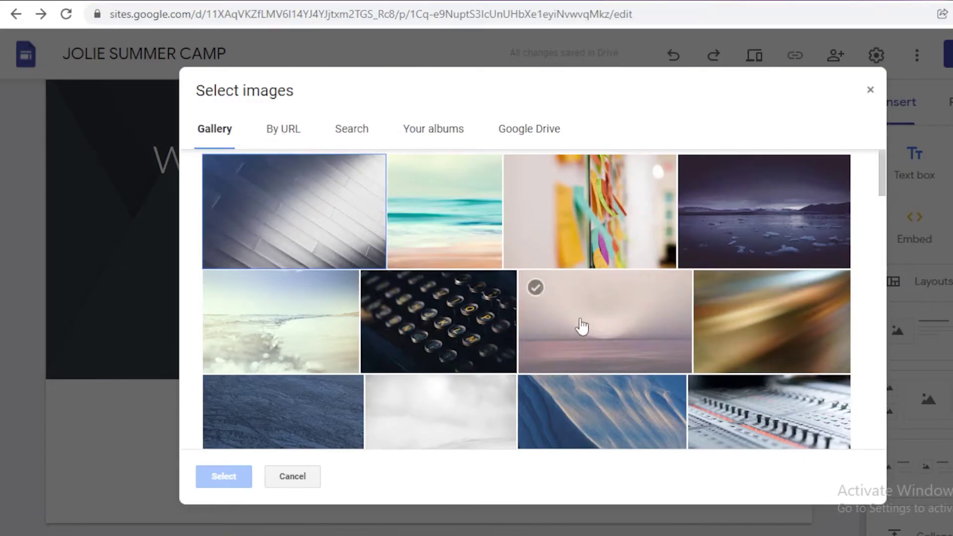
pyautogui.scroll(-5, 661, 278)
pyautogui.scroll(3, 632, 272)
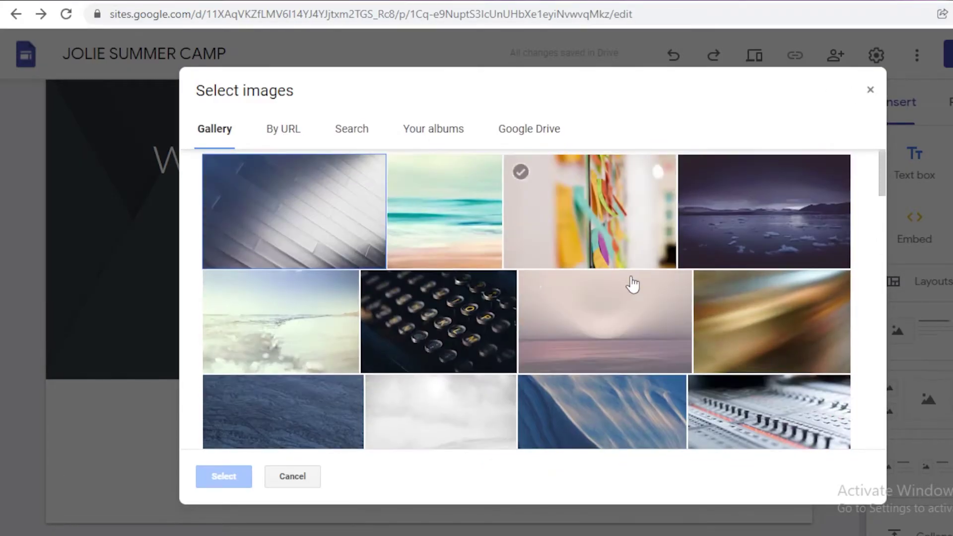
pyautogui.scroll(-10, 641, 288)
pyautogui.scroll(-2, 615, 238)
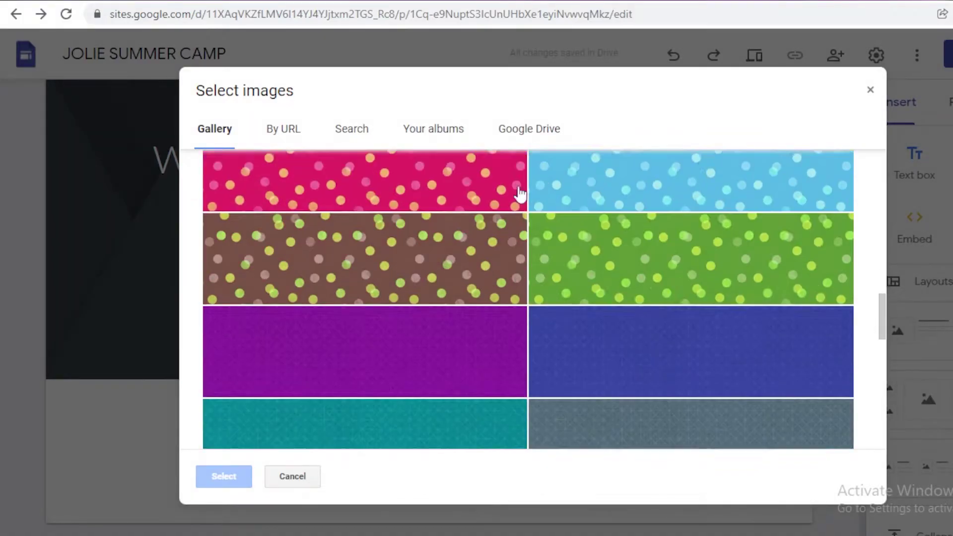
pyautogui.scroll(15, 546, 224)
# - Search images for 'summer camp' and pick the photo of campers standing in a lake
pyautogui.click(337, 125)
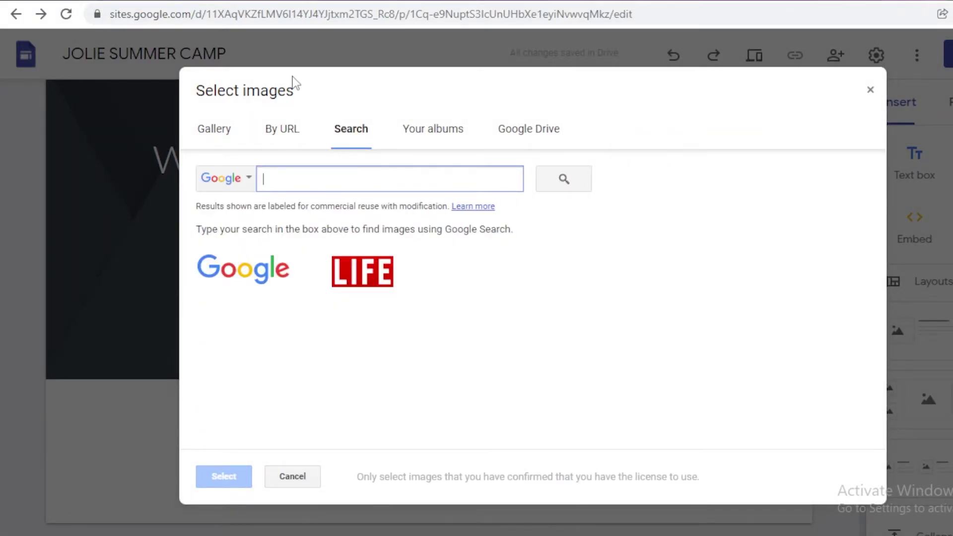
pyautogui.write('kids')
pyautogui.press('Return')
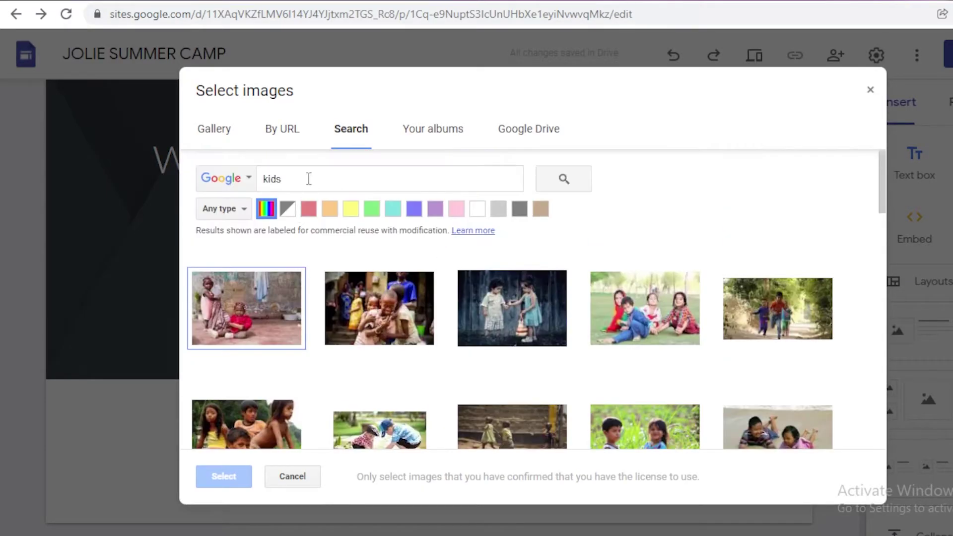
pyautogui.doubleClick(304, 176)
pyautogui.write('summer camp')
pyautogui.press('Return')
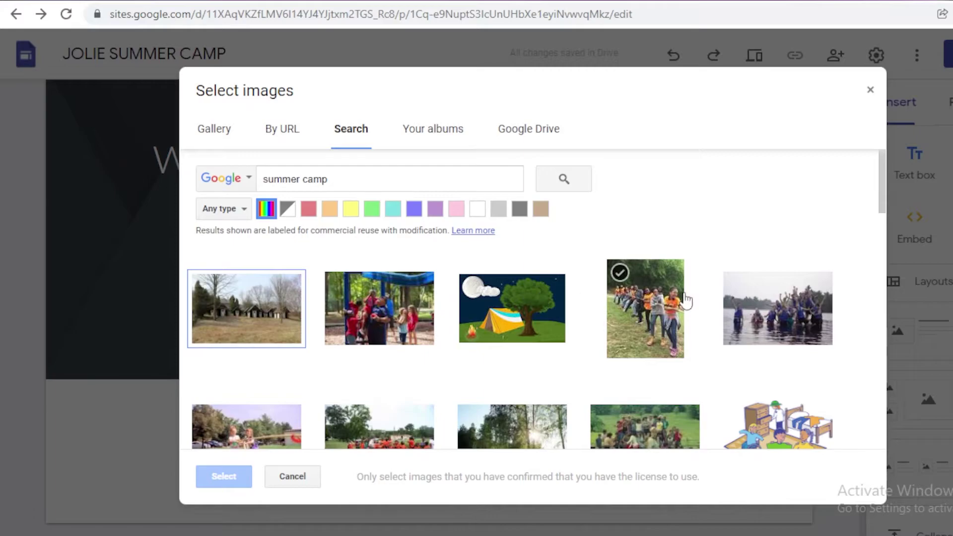
pyautogui.click(777, 338)
# - Confirm the lake photo as header background and select the welcome title
pyautogui.click(224, 477)
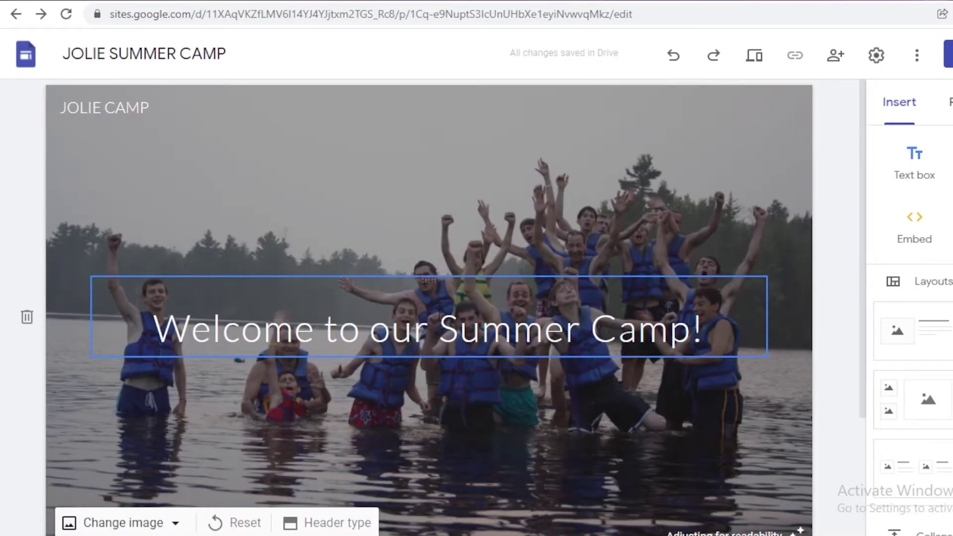
pyautogui.click(439, 328)
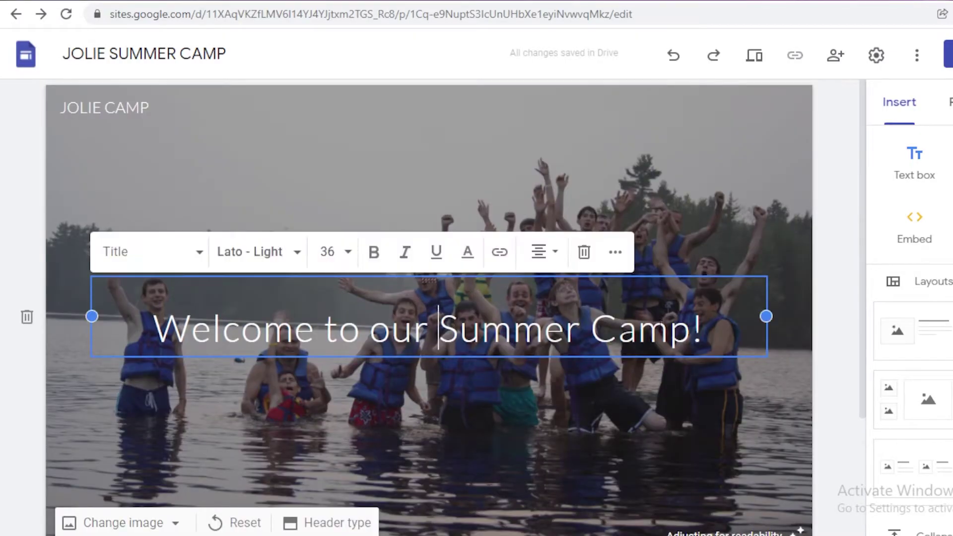
pyautogui.moveTo(695, 330); pyautogui.dragTo(113, 340)
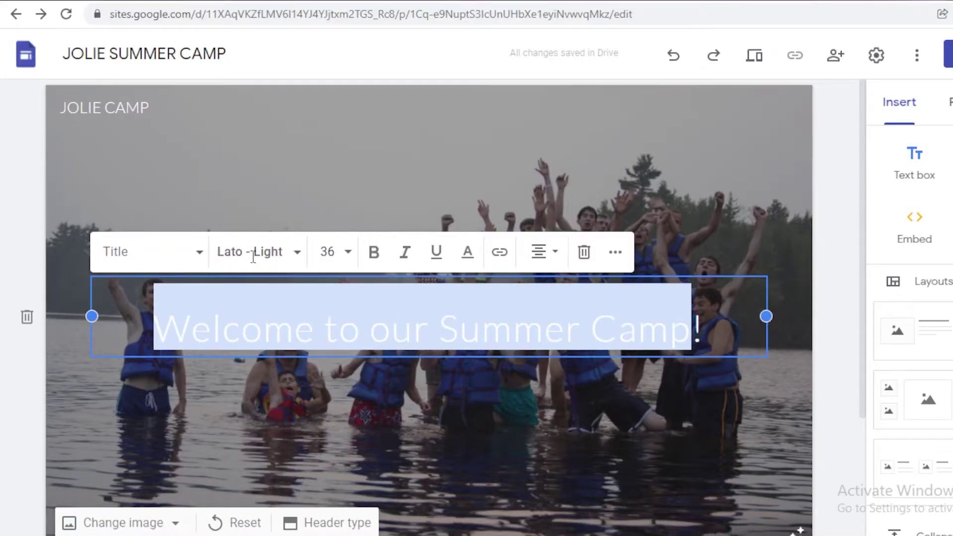
pyautogui.click(421, 148)
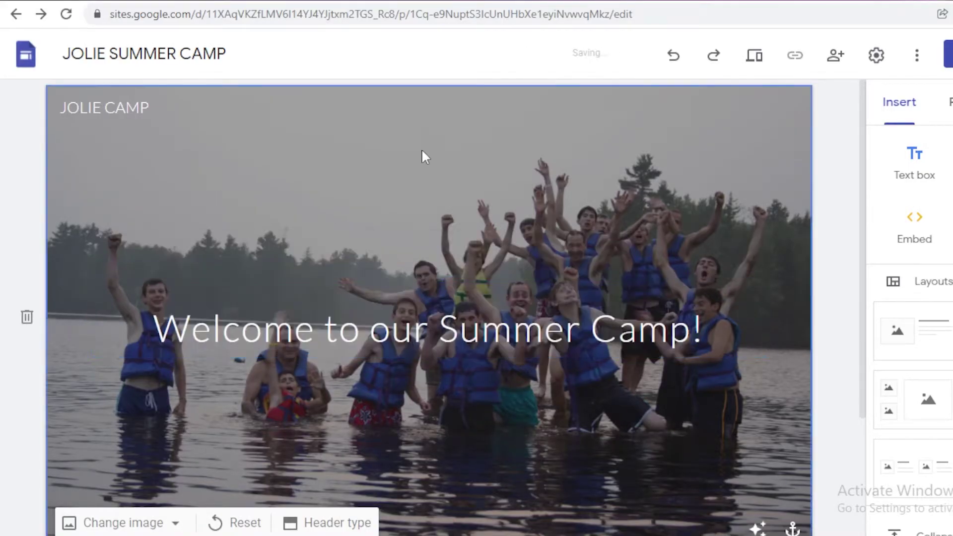
pyautogui.click(281, 280)
# - Change the welcome title font to Spectral Extra Bold
pyautogui.click(276, 255)
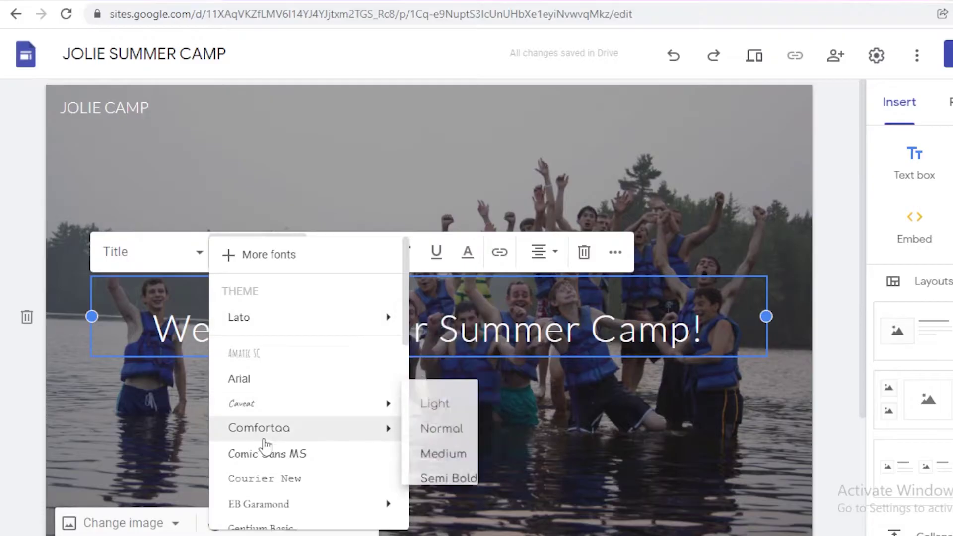
pyautogui.click(188, 277)
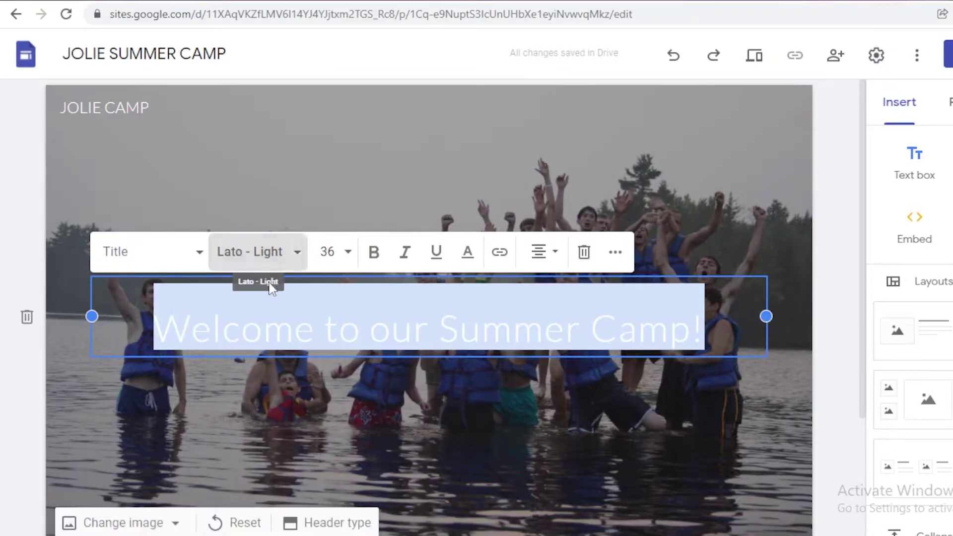
pyautogui.click(272, 263)
pyautogui.scroll(-5, 378, 342)
pyautogui.moveTo(342, 446)
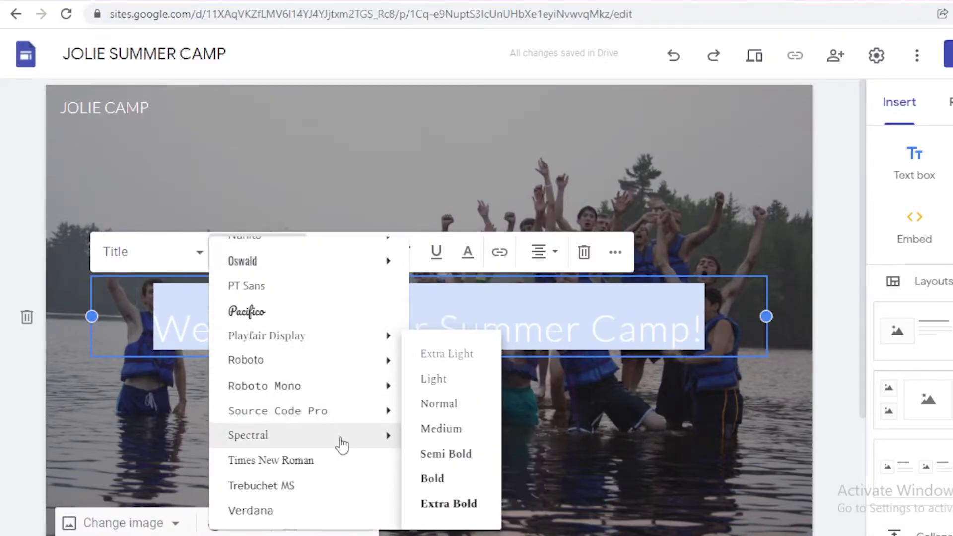
pyautogui.click(442, 504)
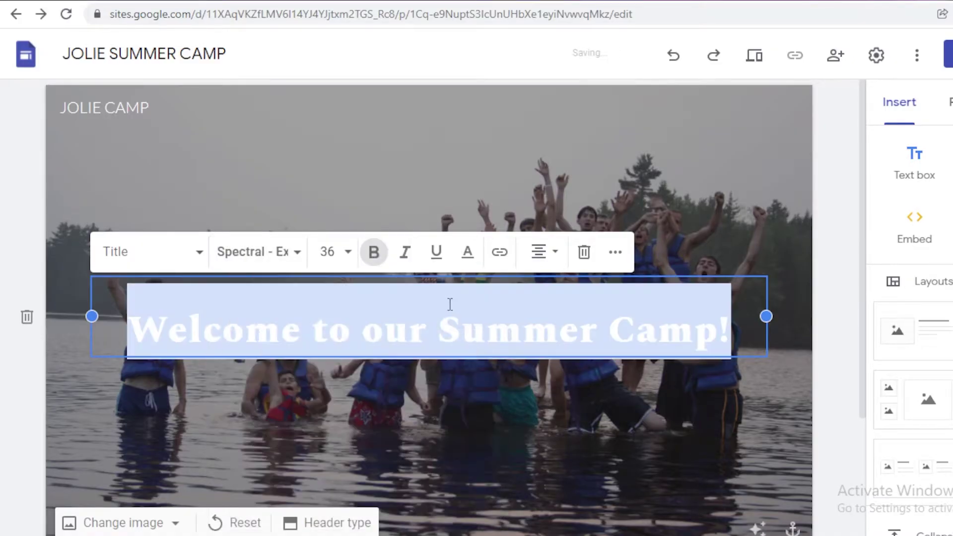
pyautogui.click(702, 151)
pyautogui.scroll(-3, 484, 395)
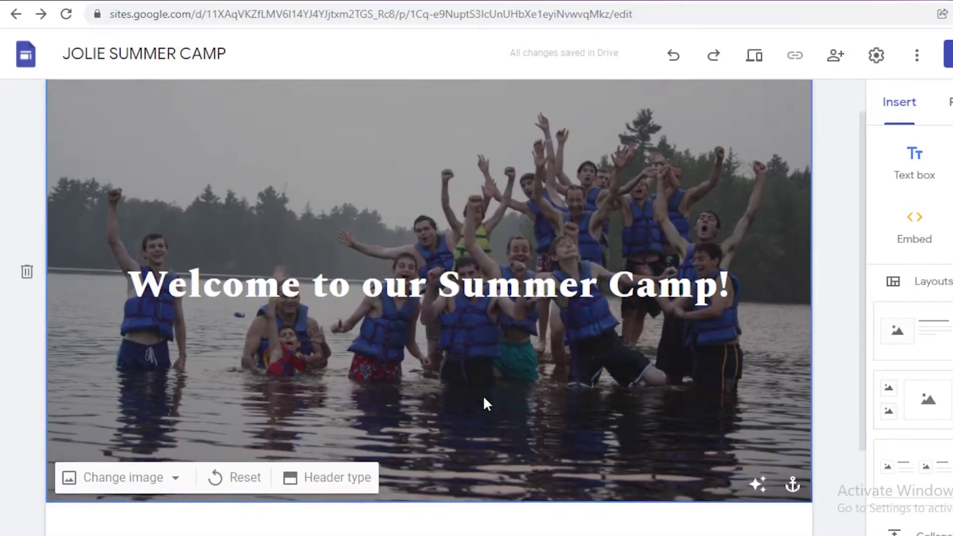
pyautogui.scroll(3, 486, 403)
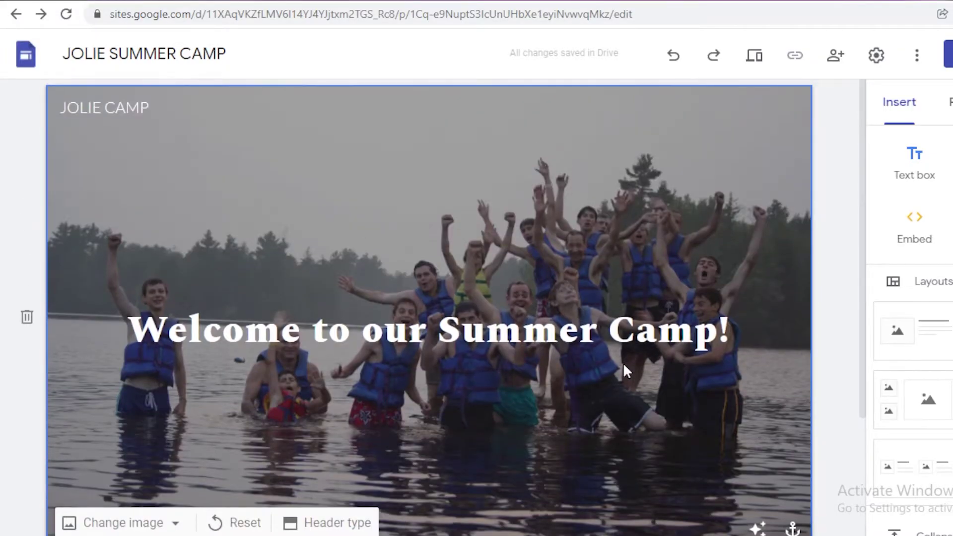
pyautogui.scroll(-3, 616, 365)
pyautogui.scroll(3, 614, 366)
# - Add a new page named 'Our Story' from the Pages panel
pyautogui.click(833, 105)
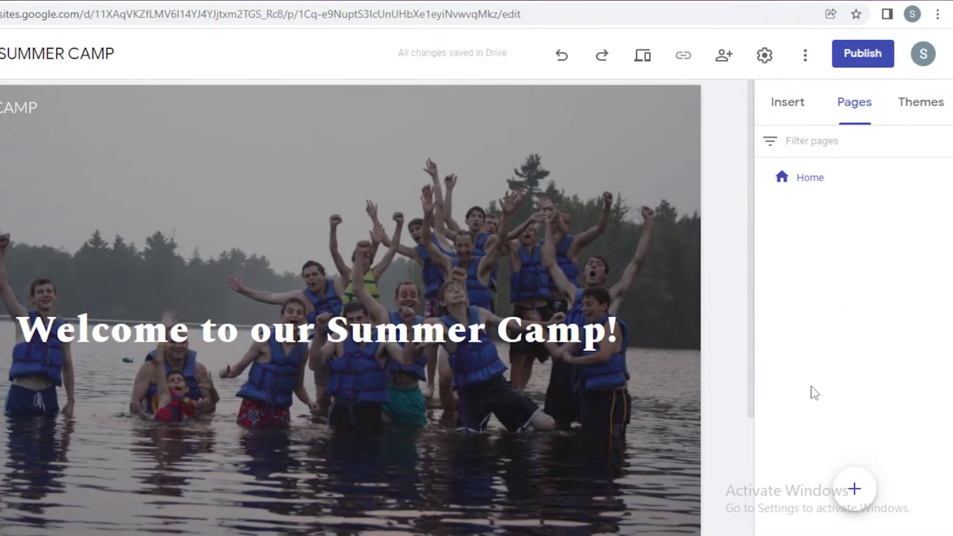
pyautogui.moveTo(863, 492)
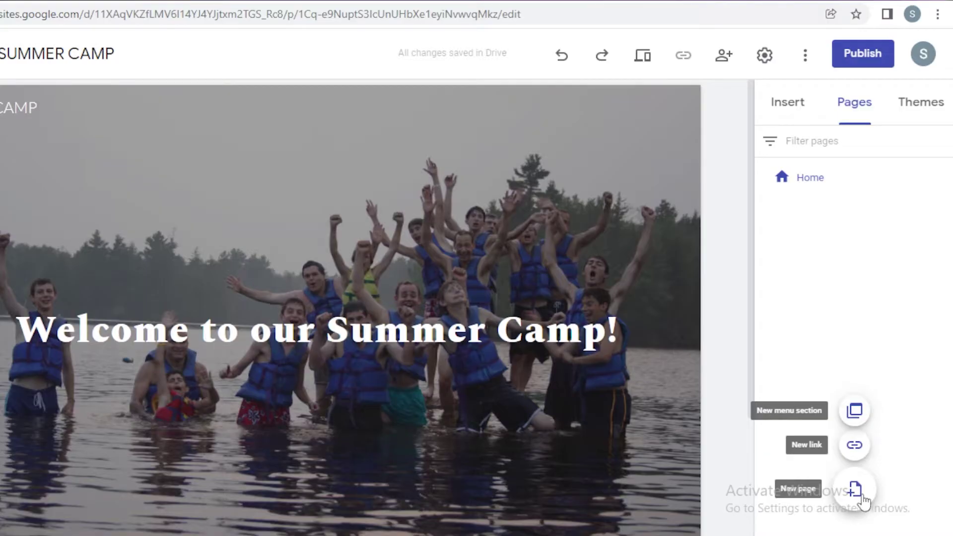
pyautogui.click(856, 491)
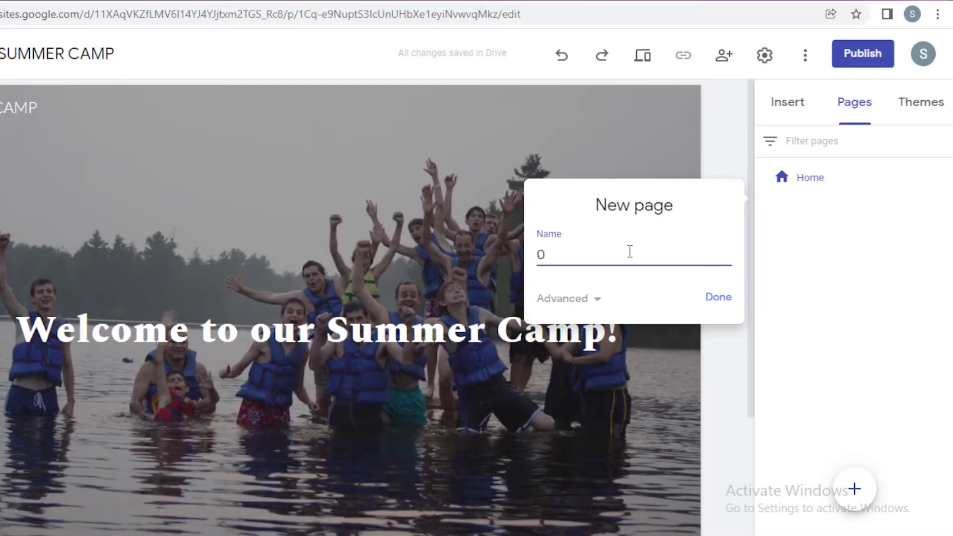
pyautogui.write('Our Story')
pyautogui.press('Return')
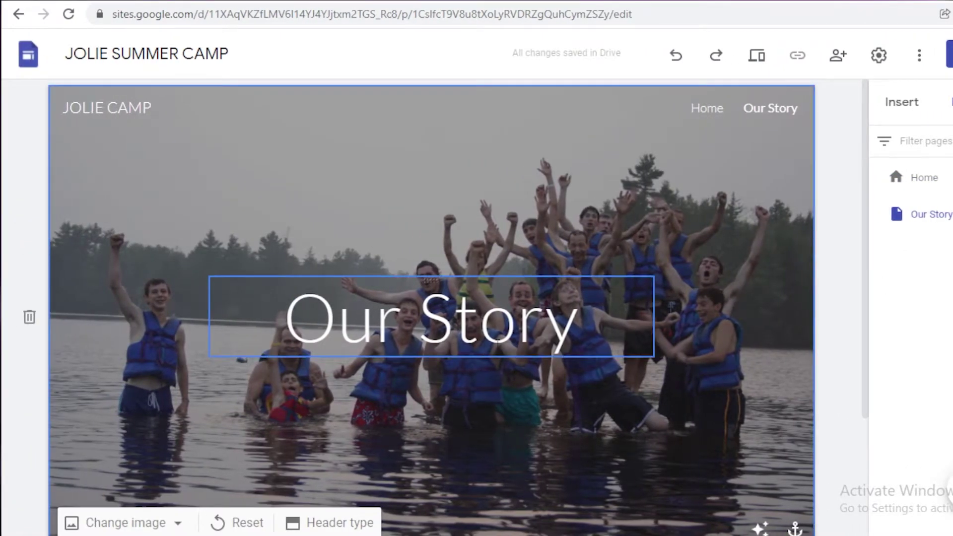
pyautogui.scroll(-3, 287, 261)
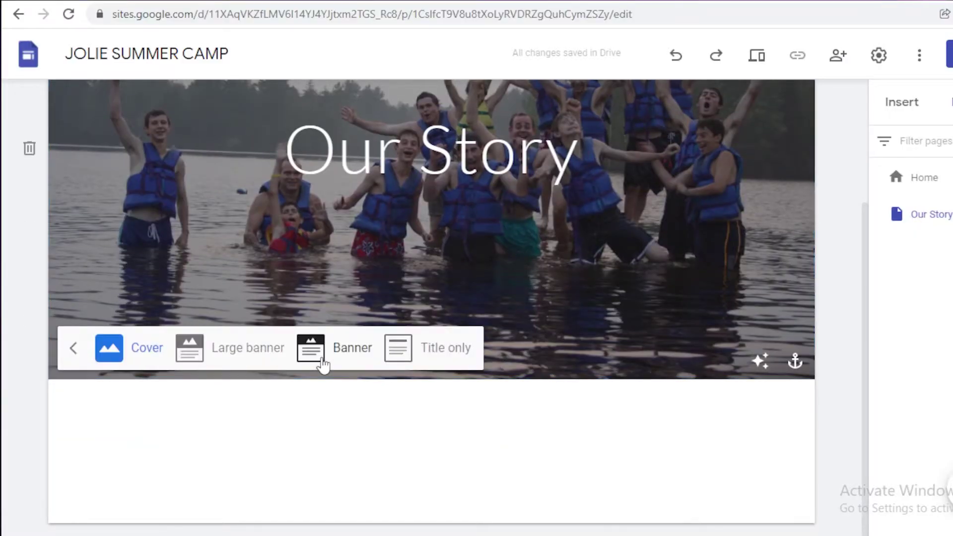
# - Give Our Story a Title only header and add an 'Activities' page
pyautogui.click(397, 350)
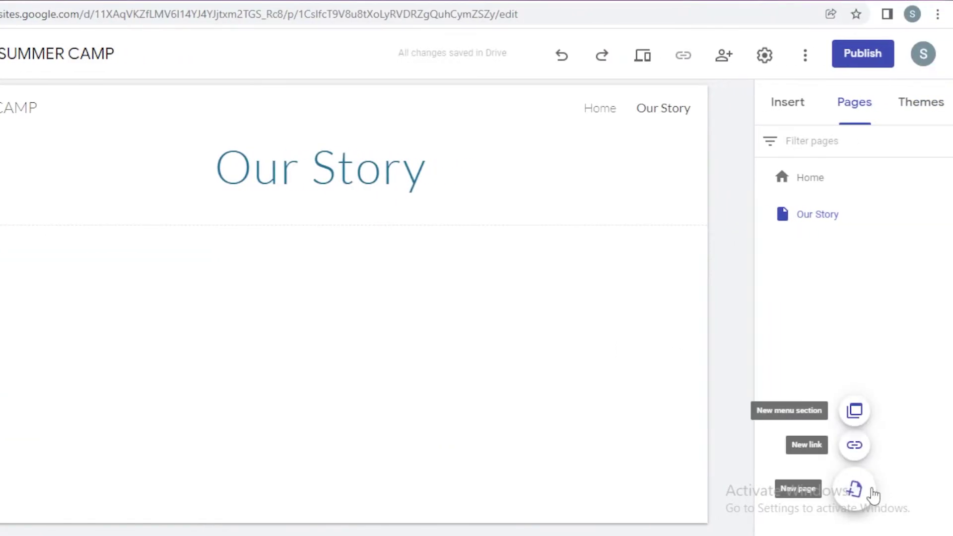
pyautogui.click(950, 489)
pyautogui.write('Our Mot')
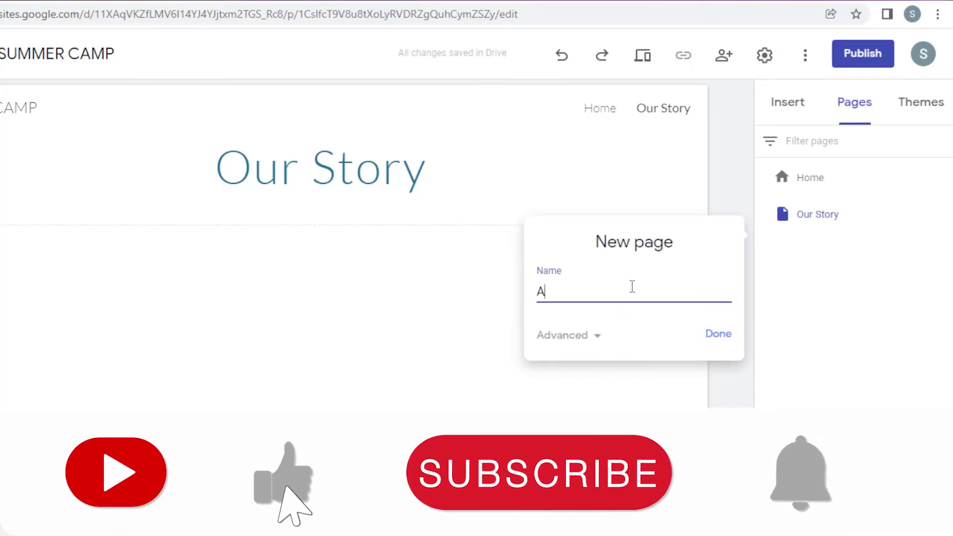
pyautogui.press('BackSpace')
pyautogui.press('BackSpace')
pyautogui.press('BackSpace')
pyautogui.press('BackSpace')
pyautogui.press('BackSpace')
pyautogui.press('BackSpace')
pyautogui.press('BackSpace')
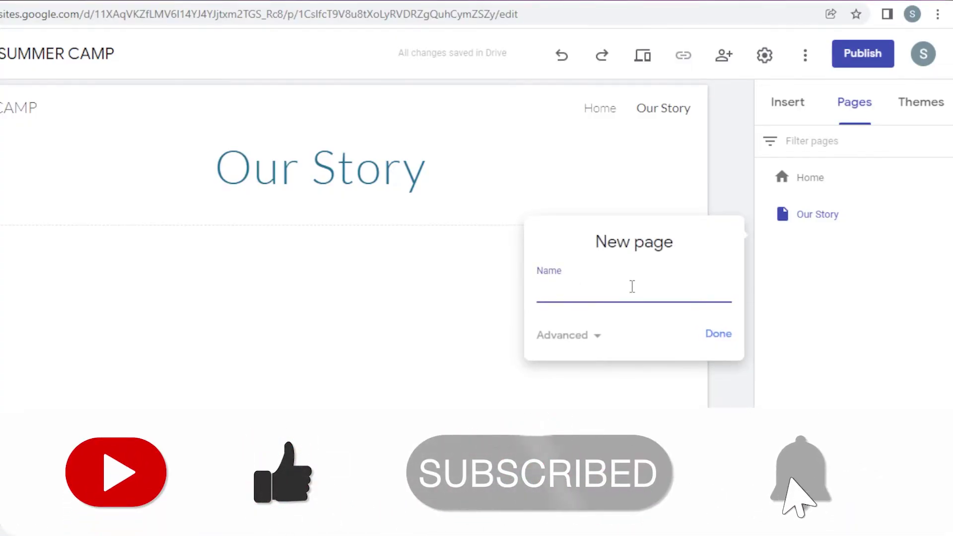
pyautogui.write('Acti')
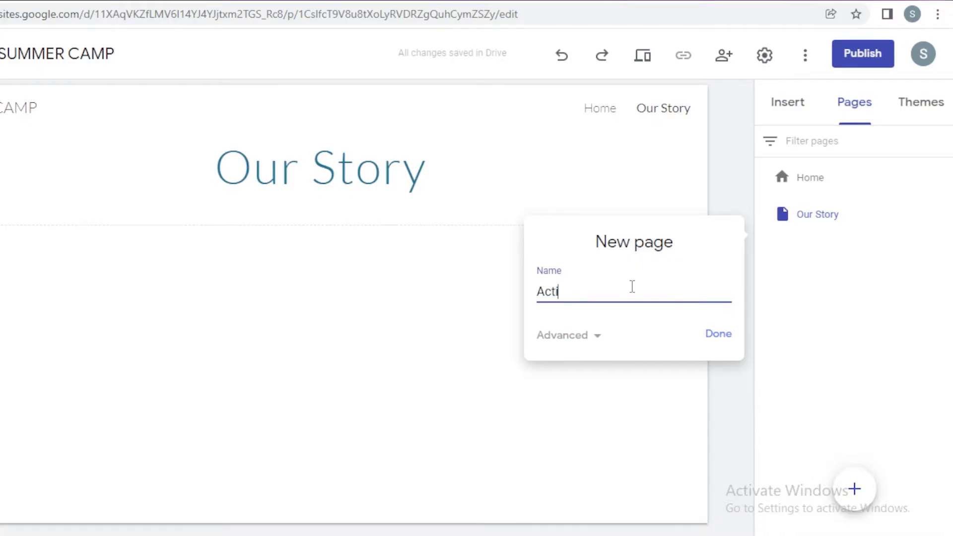
pyautogui.write('vities')
pyautogui.press('Return')
# - Add 'Plans' and 'Parent Reviews' pages, then go back to Home
pyautogui.click(856, 489)
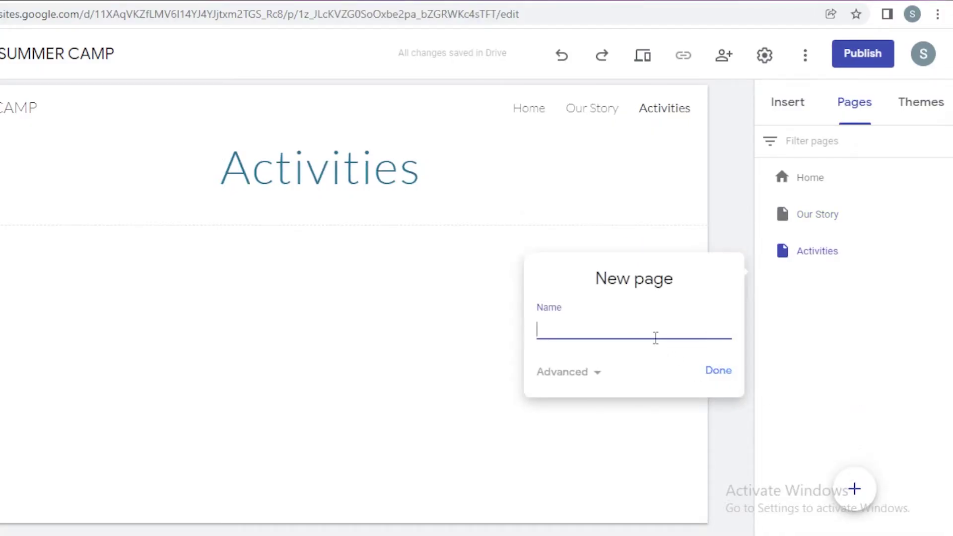
pyautogui.press('BackSpace')
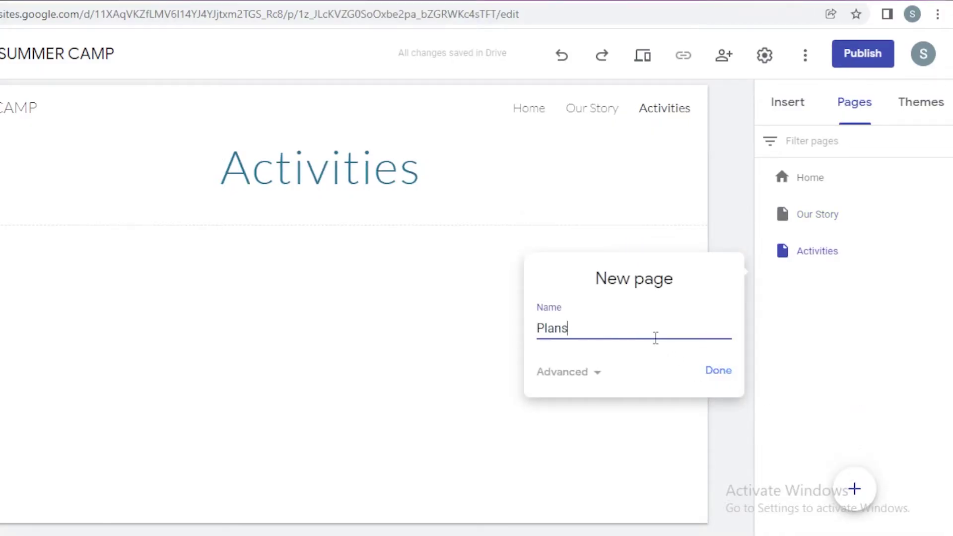
pyautogui.press('Return')
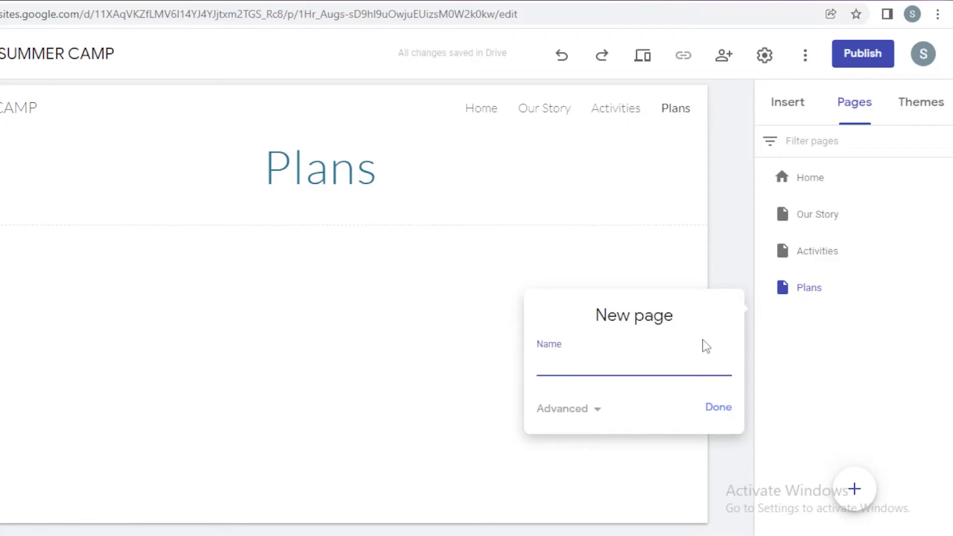
pyautogui.write('Customer Expe')
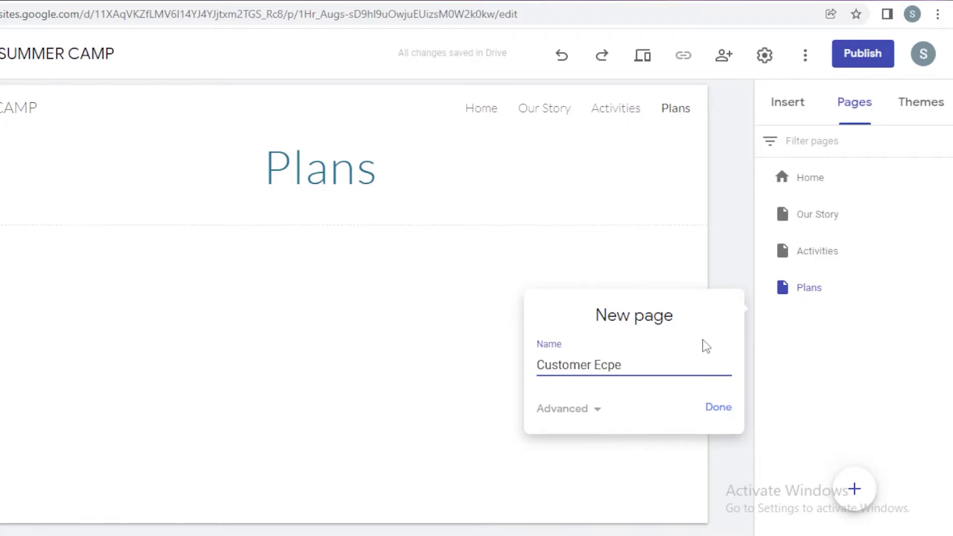
pyautogui.press('BackSpace')
pyautogui.press('BackSpace')
pyautogui.press('BackSpace')
pyautogui.press('BackSpace')
pyautogui.press('BackSpace')
pyautogui.press('BackSpace')
pyautogui.press('BackSpace')
pyautogui.press('BackSpace')
pyautogui.press('BackSpace')
pyautogui.press('BackSpace')
pyautogui.press('BackSpace')
pyautogui.press('BackSpace')
pyautogui.press('BackSpace')
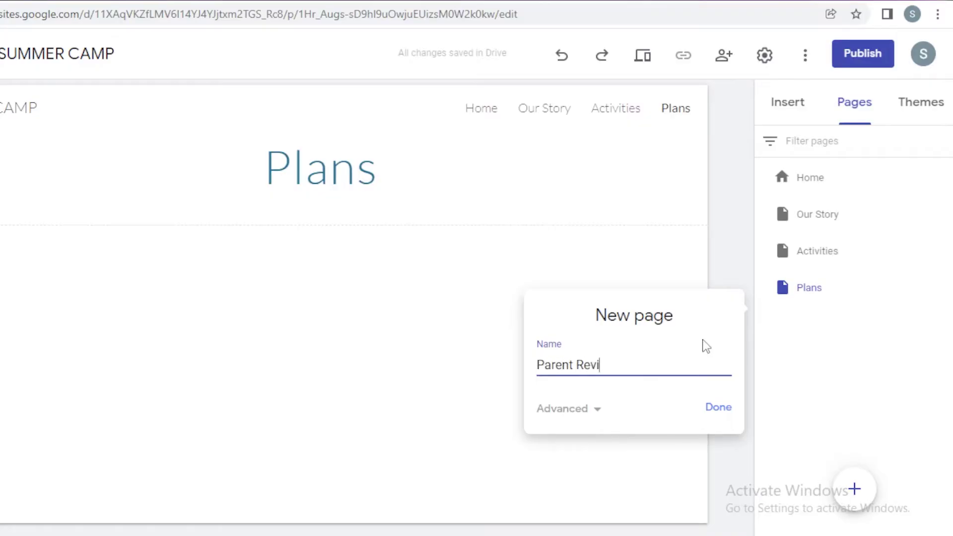
pyautogui.press('Return')
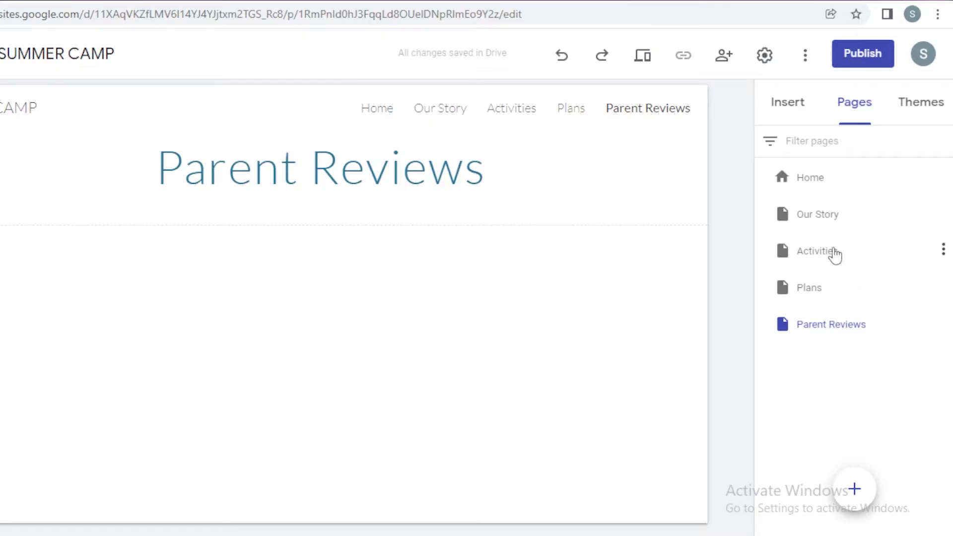
pyautogui.click(798, 175)
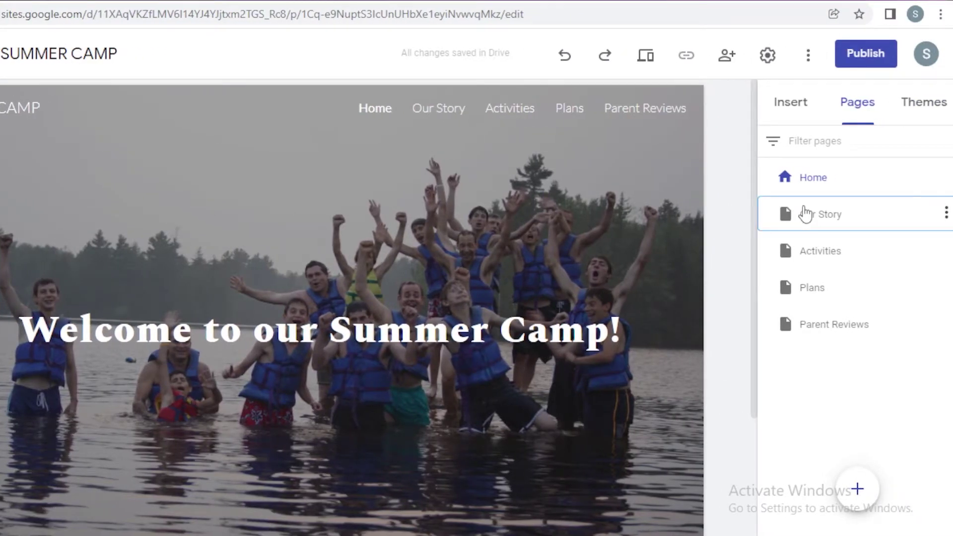
# - On Our Story, insert a text box reading 'Our Story begins in 1990...' with dot lines below
pyautogui.click(925, 228)
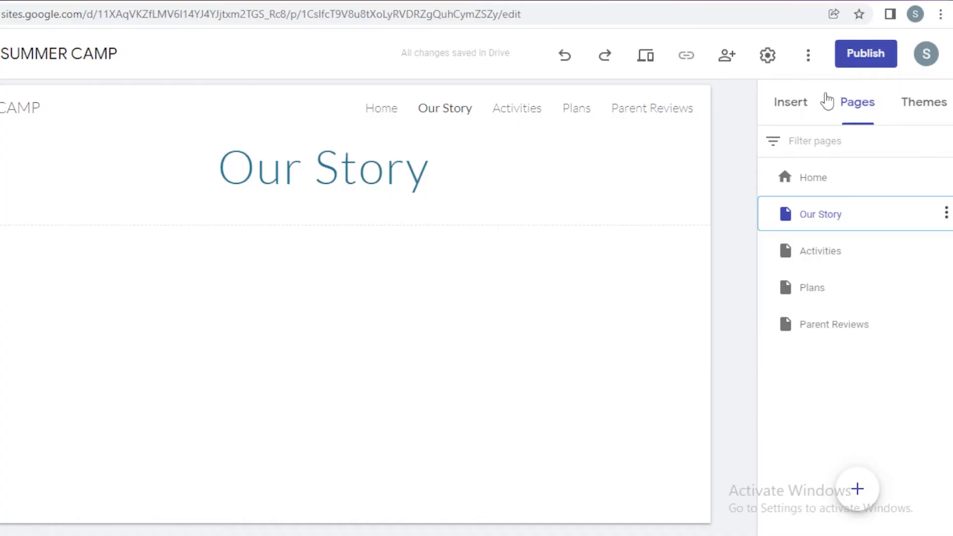
pyautogui.click(805, 99)
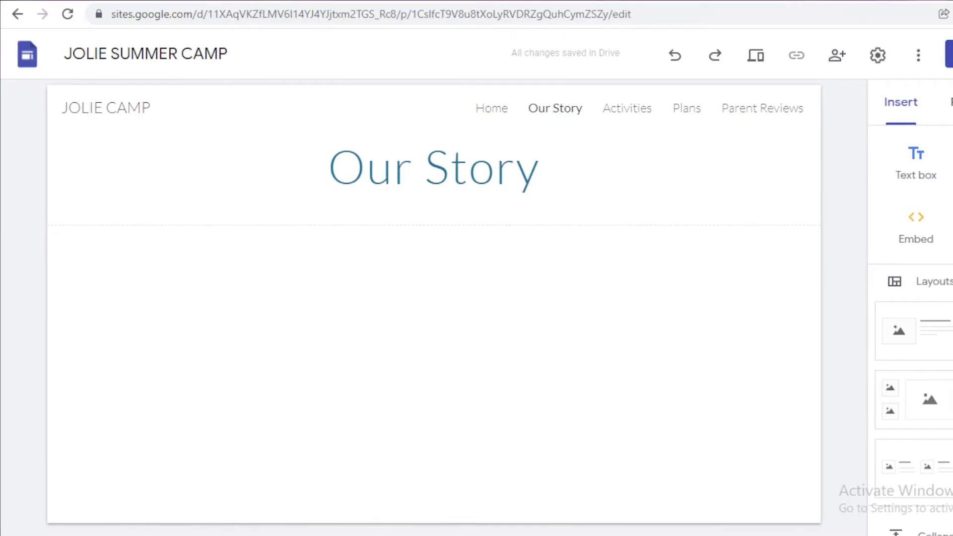
pyautogui.click(916, 162)
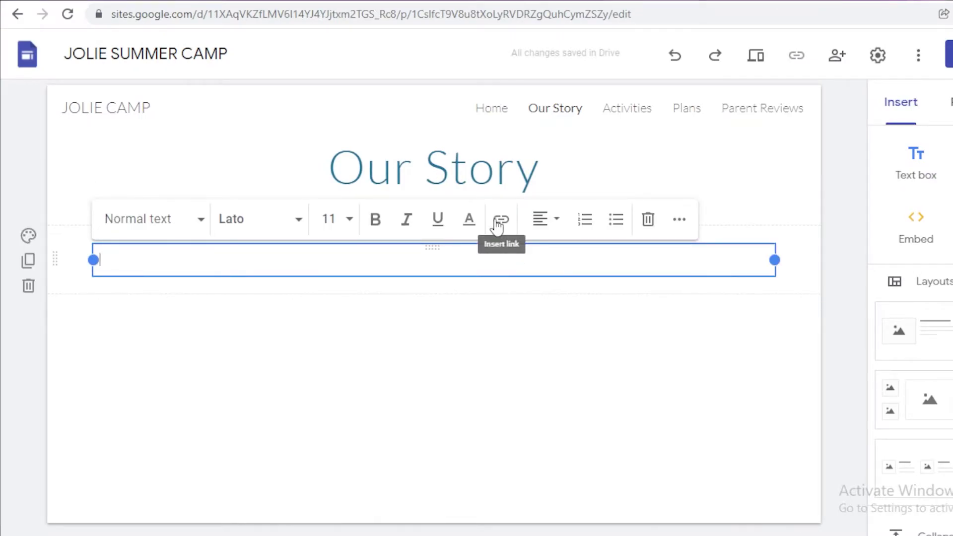
pyautogui.write('Our St')
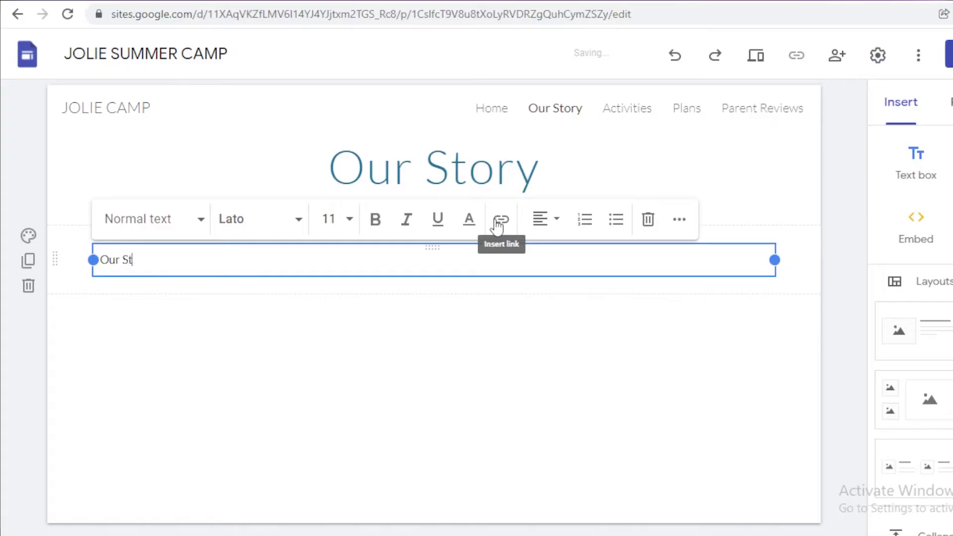
pyautogui.write('ory begins in')
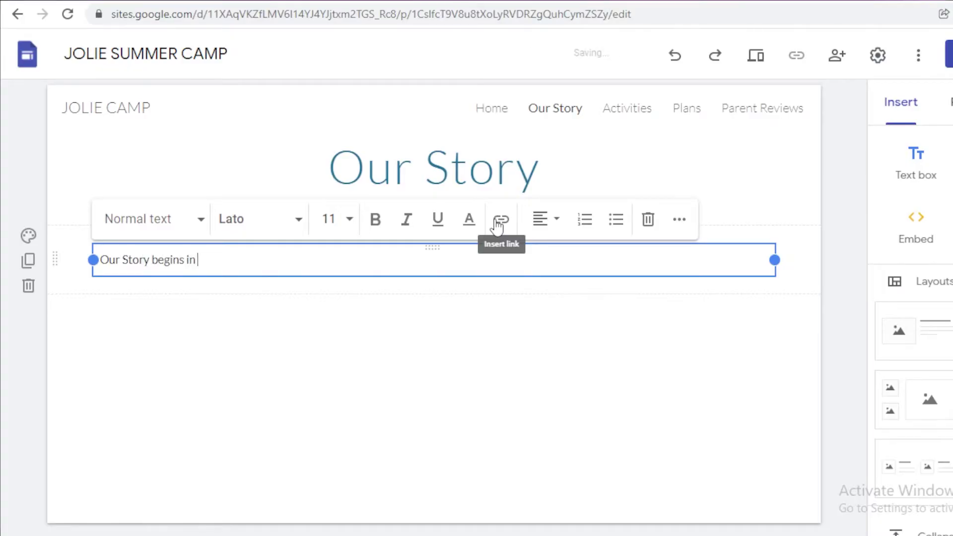
pyautogui.write(' 1990...')
pyautogui.press('Return')
pyautogui.press('Return')
pyautogui.press('Return')
pyautogui.press('Return')
pyautogui.press('Return')
pyautogui.press('Return')
pyautogui.press('Return')
pyautogui.press('Return')
pyautogui.press('Return')
pyautogui.press('Return')
pyautogui.press('Return')
pyautogui.press('Return')
pyautogui.press('Return')
pyautogui.press('Return')
pyautogui.press('Return')
pyautogui.press('Return')
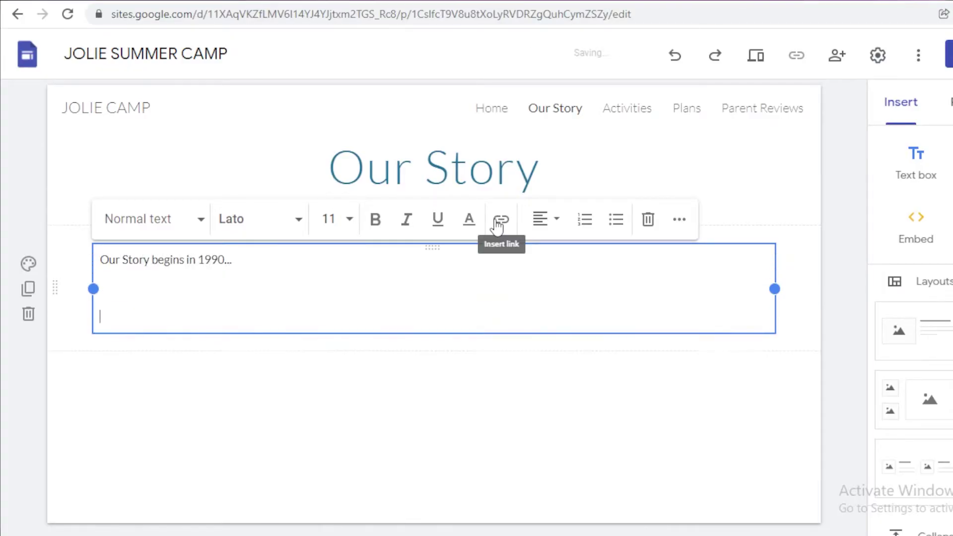
pyautogui.write('...')
pyautogui.press('Return')
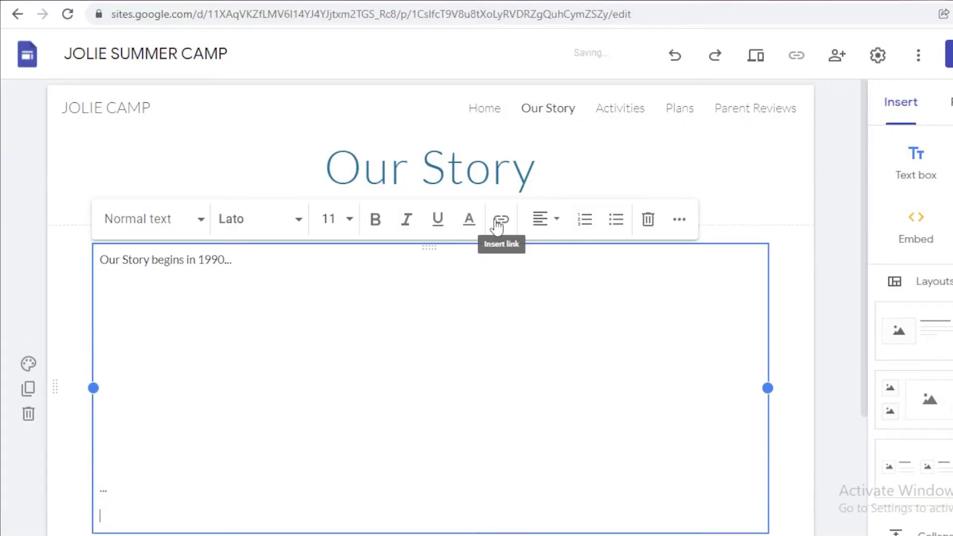
pyautogui.write('..')
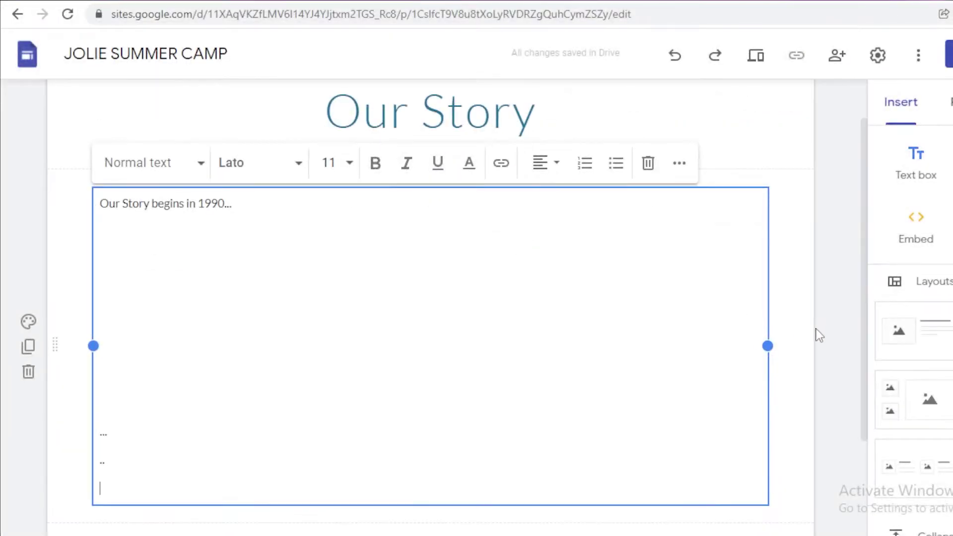
pyautogui.scroll(-3, 818, 332)
pyautogui.click(808, 341)
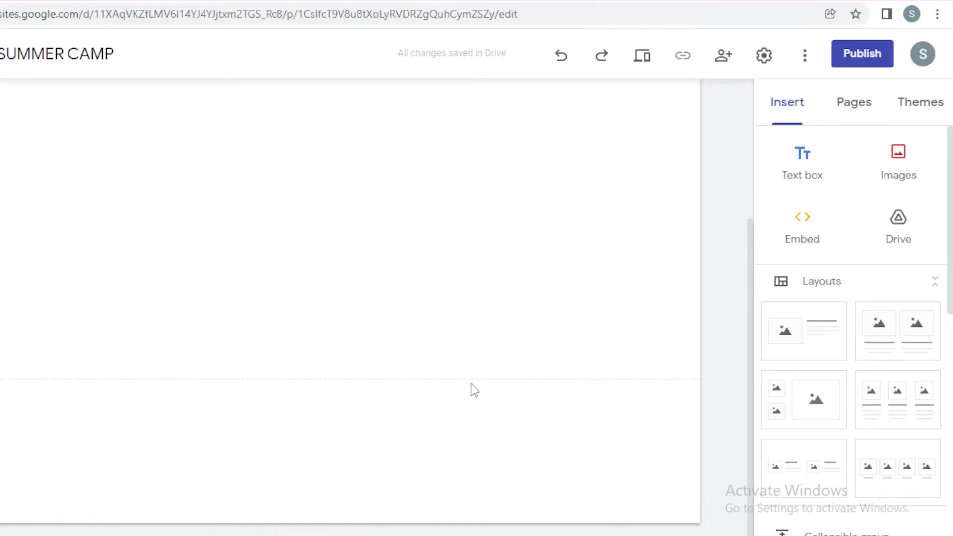
# - Insert an image-and-text layout section and tidy the Our Story text box
pyautogui.scroll(5, 476, 385)
pyautogui.moveTo(800, 341); pyautogui.dragTo(823, 351)
pyautogui.click(823, 350)
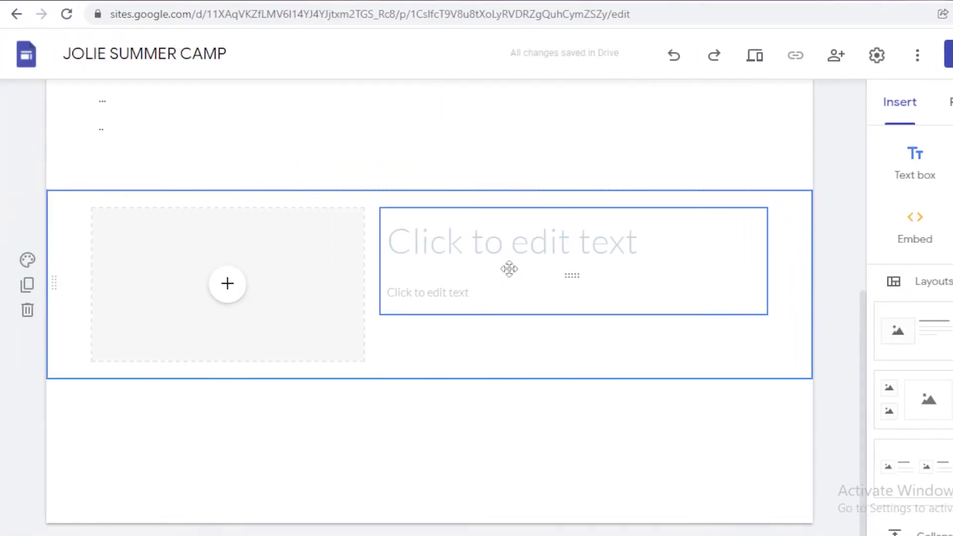
pyautogui.scroll(8, 522, 223)
pyautogui.click(569, 292)
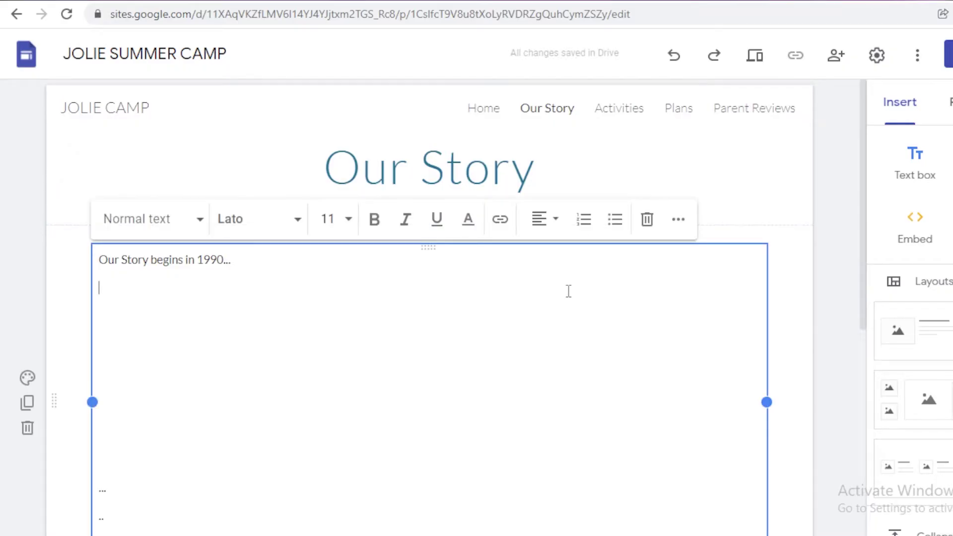
pyautogui.press('Delete')
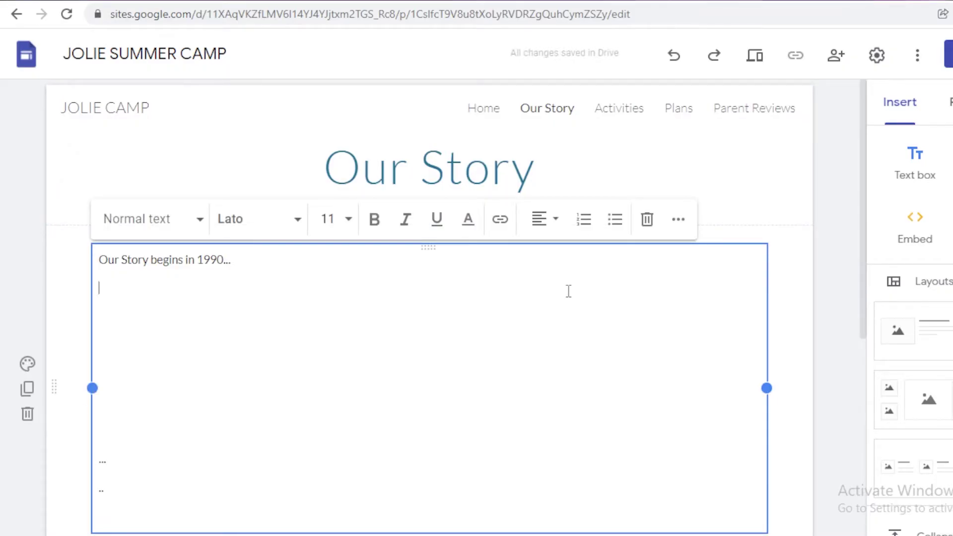
pyautogui.click(647, 221)
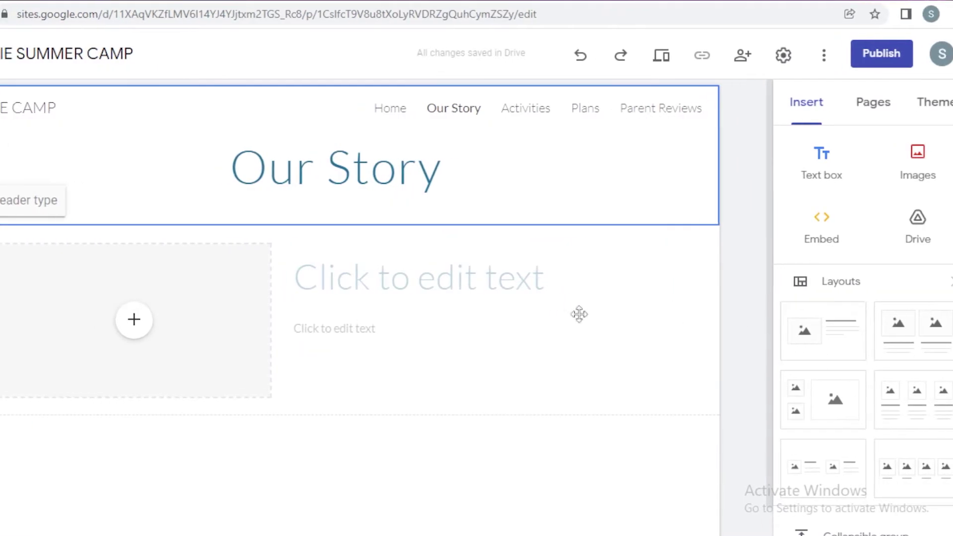
# - Bring up the insert options for the empty photo slot beside the text
pyautogui.click(134, 320)
pyautogui.click(160, 336)
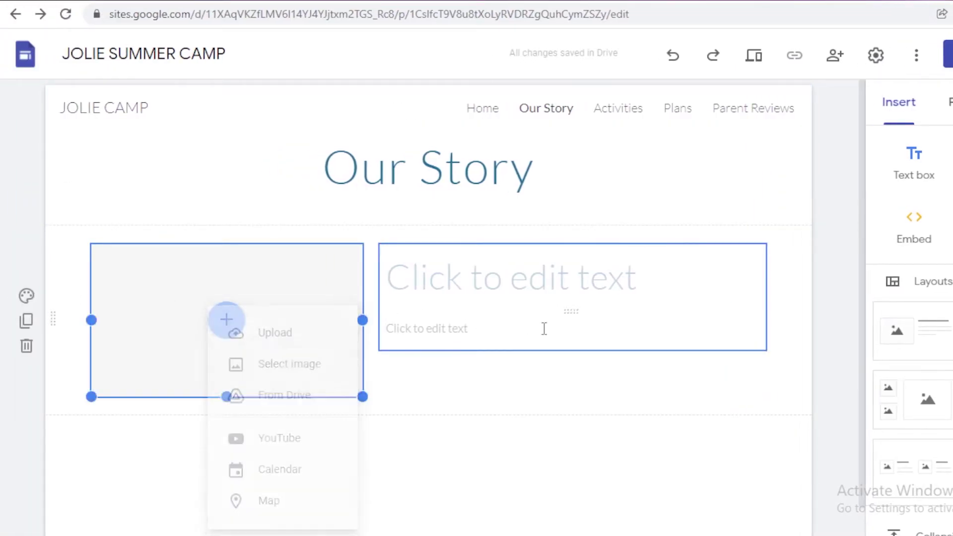
pyautogui.click(545, 329)
pyautogui.click(843, 273)
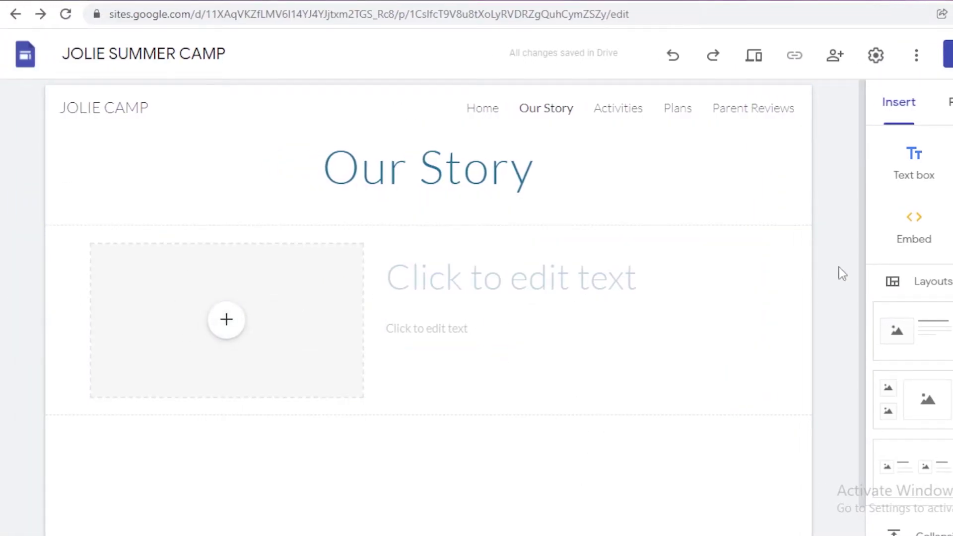
pyautogui.click(230, 318)
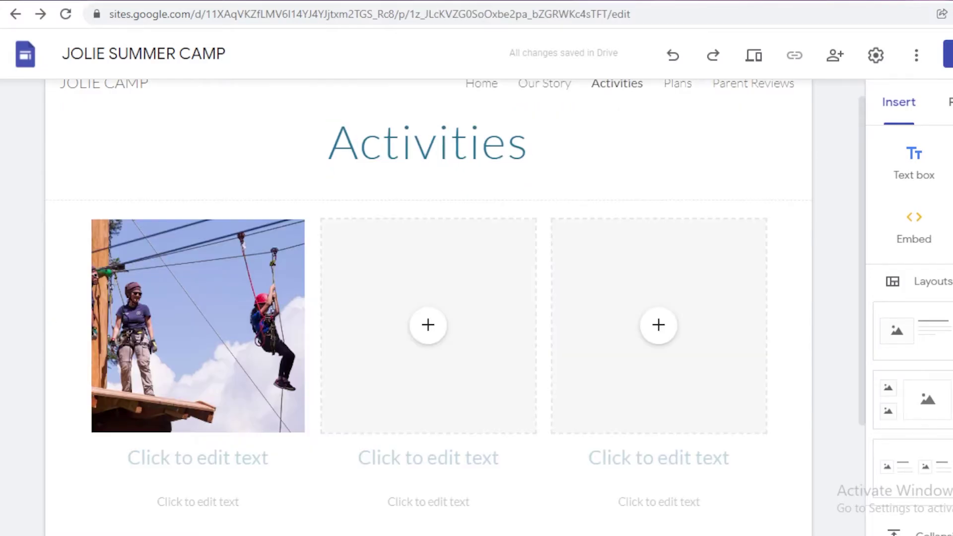
# - Start adding an image to the middle placeholder on the Activities page
pyautogui.scroll(1, 468, 221)
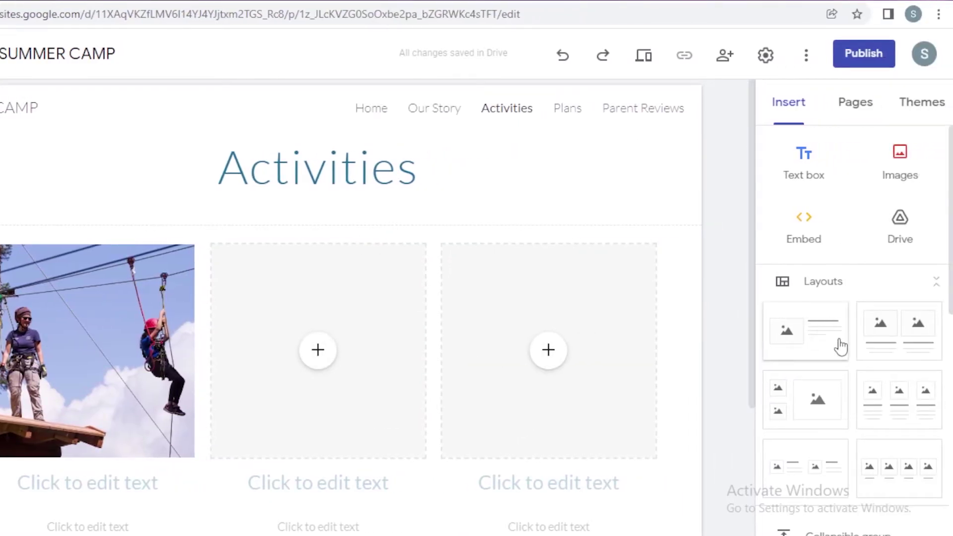
pyautogui.scroll(-3, 841, 346)
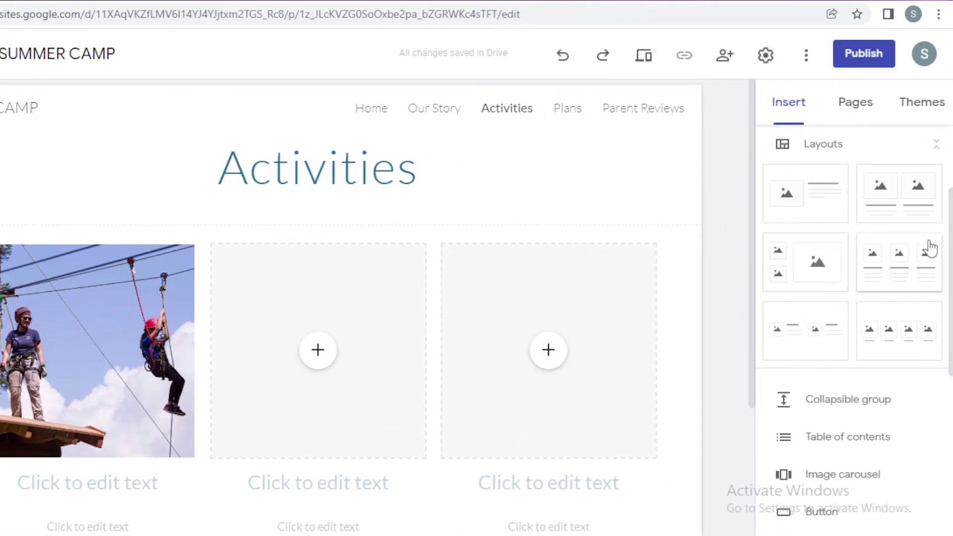
pyautogui.scroll(3, 928, 249)
pyautogui.click(317, 349)
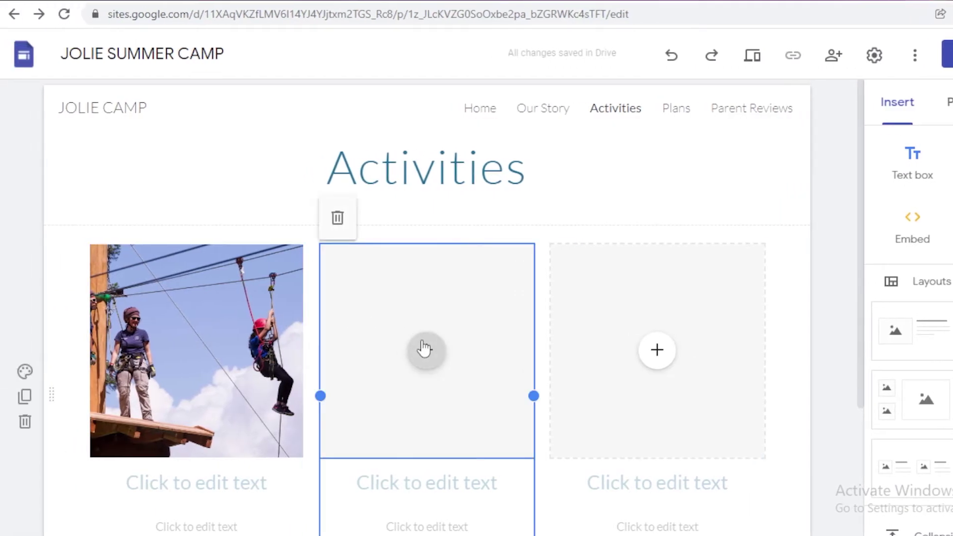
pyautogui.click(426, 351)
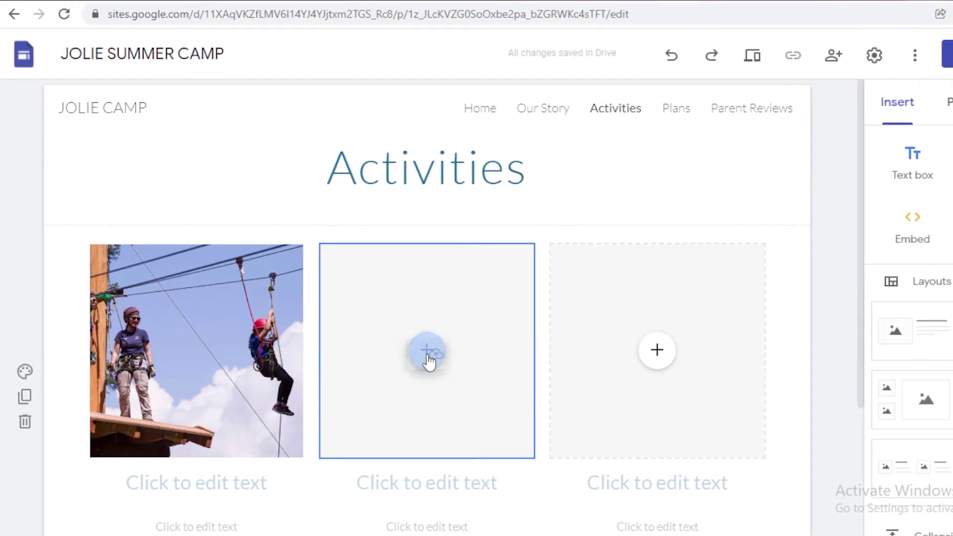
pyautogui.click(452, 367)
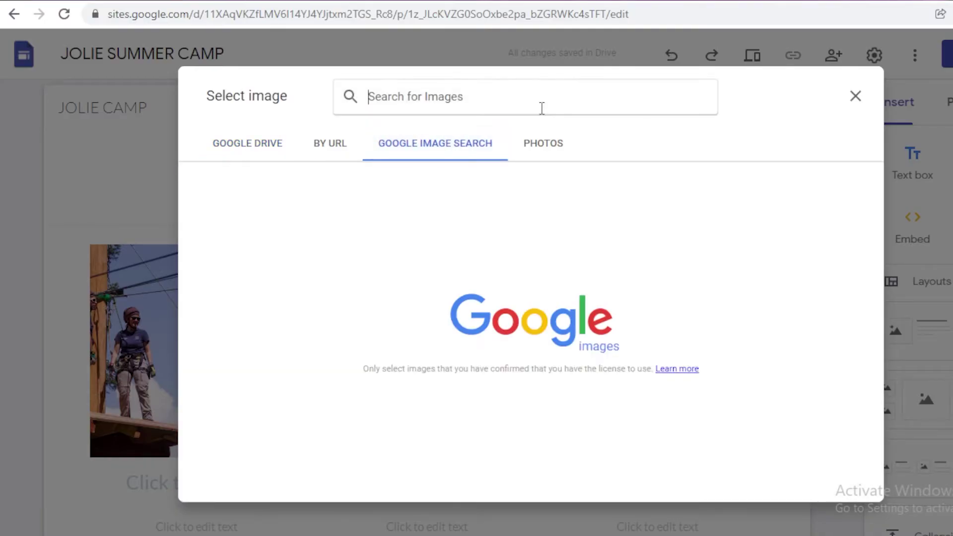
# - Search images for 'camp activities' and insert the kids-canoeing photo into the middle slot
pyautogui.write('ca,p ac')
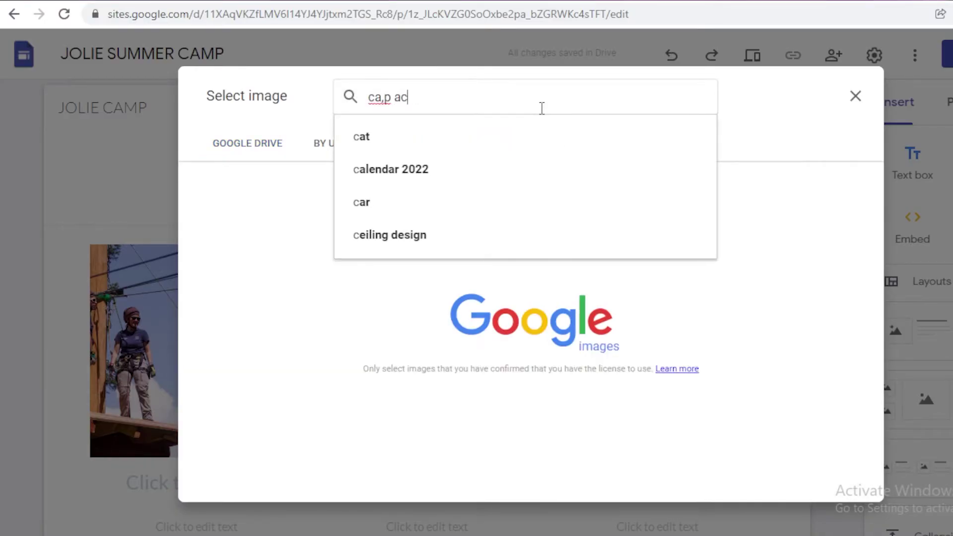
pyautogui.press('BackSpace')
pyautogui.press('BackSpace')
pyautogui.press('BackSpace')
pyautogui.press('BackSpace')
pyautogui.press('BackSpace')
pyautogui.write('mp acti')
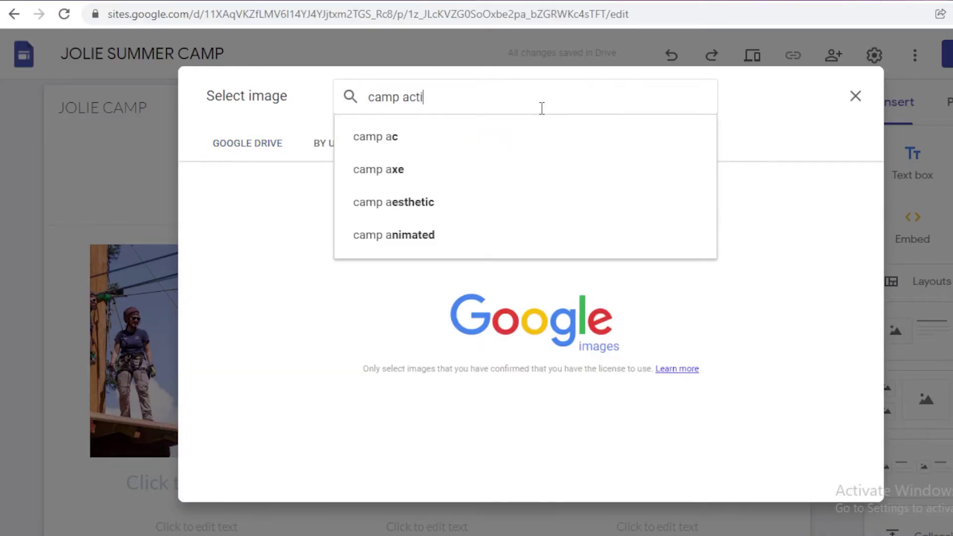
pyautogui.write('vi')
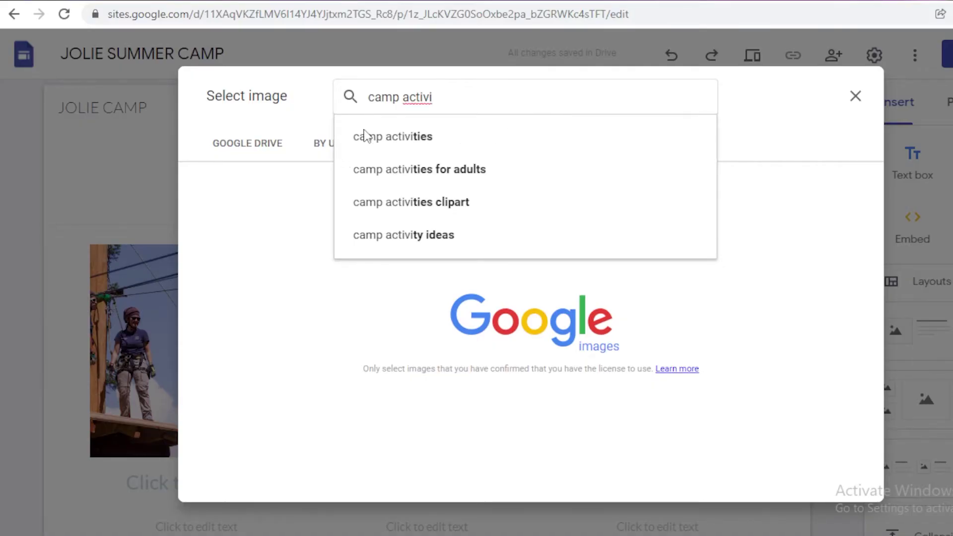
pyautogui.click(365, 135)
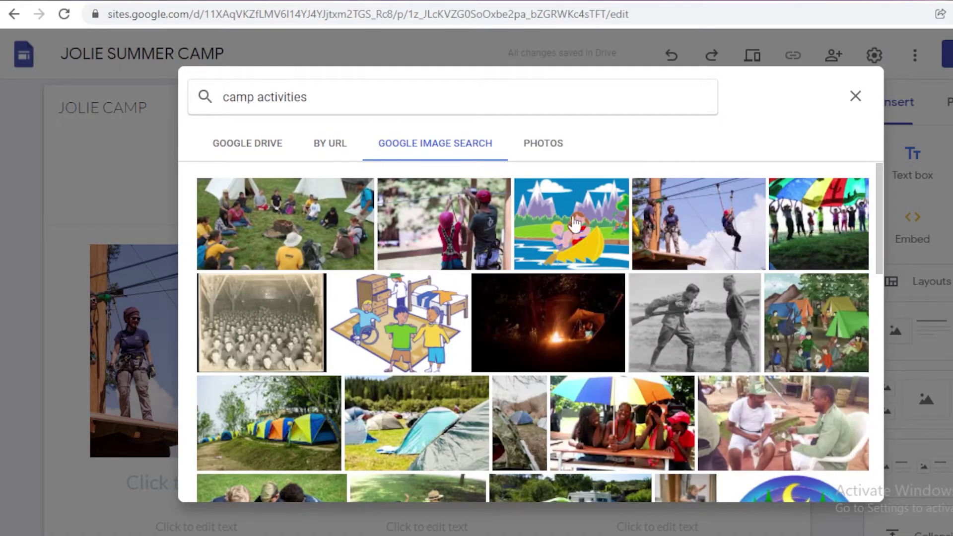
pyautogui.scroll(-6, 611, 248)
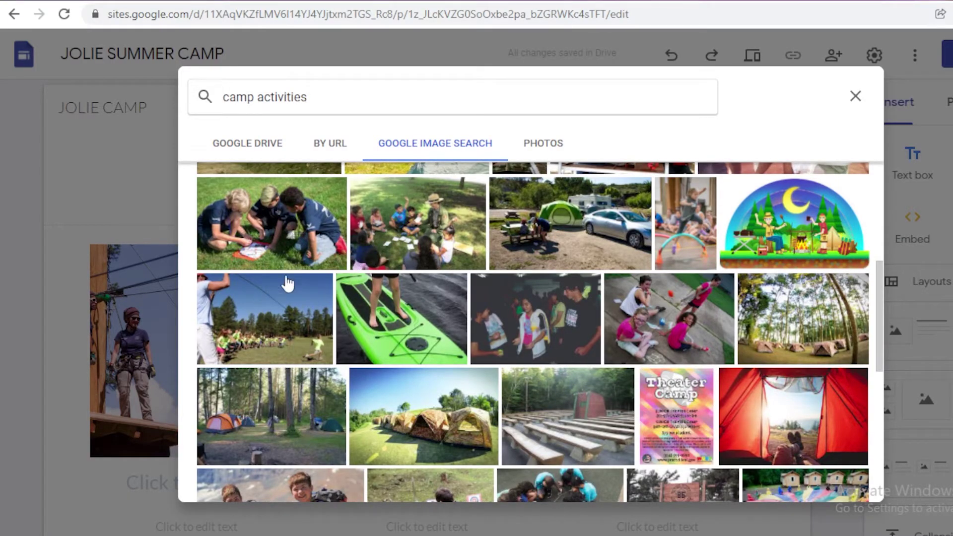
pyautogui.scroll(-6, 288, 284)
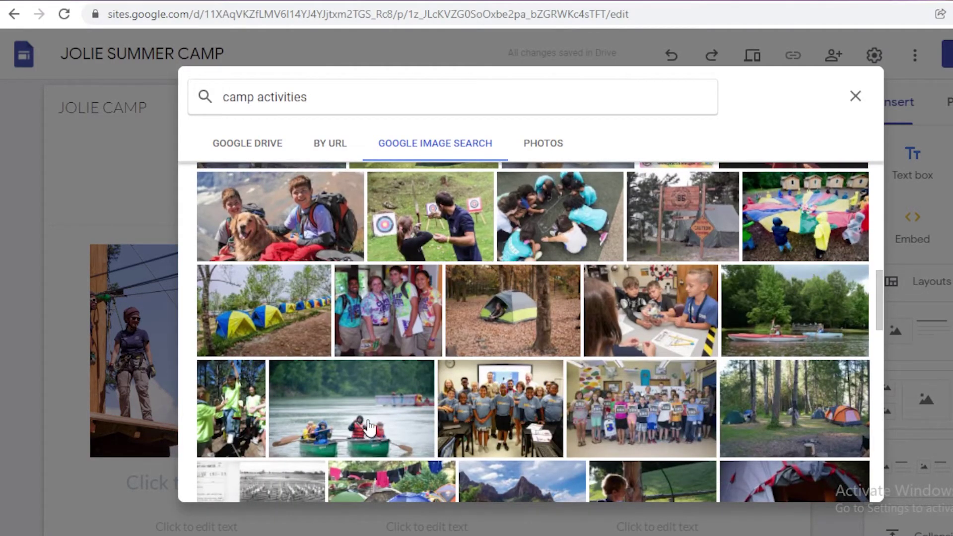
pyautogui.click(368, 426)
pyautogui.click(848, 485)
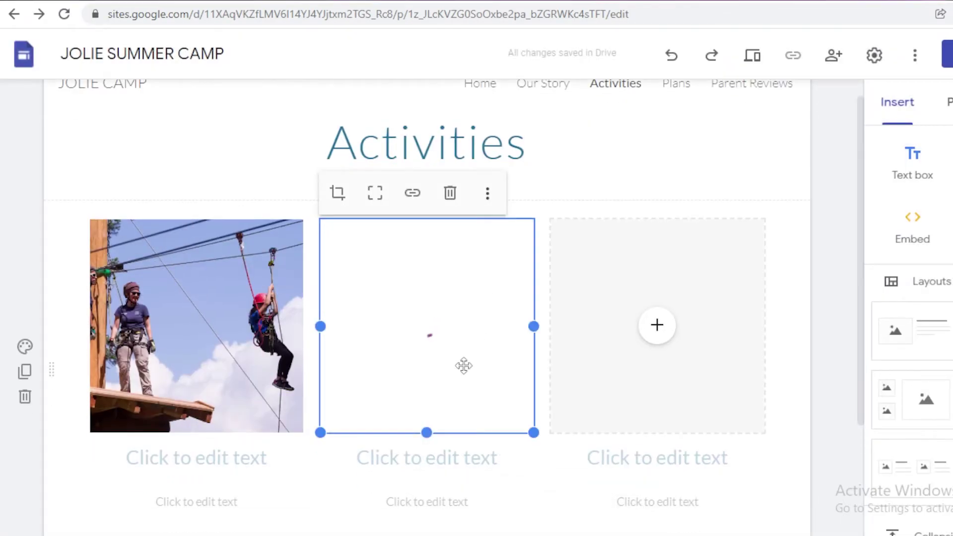
pyautogui.moveTo(475, 365); pyautogui.dragTo(464, 360)
# - Fill the third Activities slot with the campers-with-telescope photo from a 'school camp' image search
pyautogui.click(655, 328)
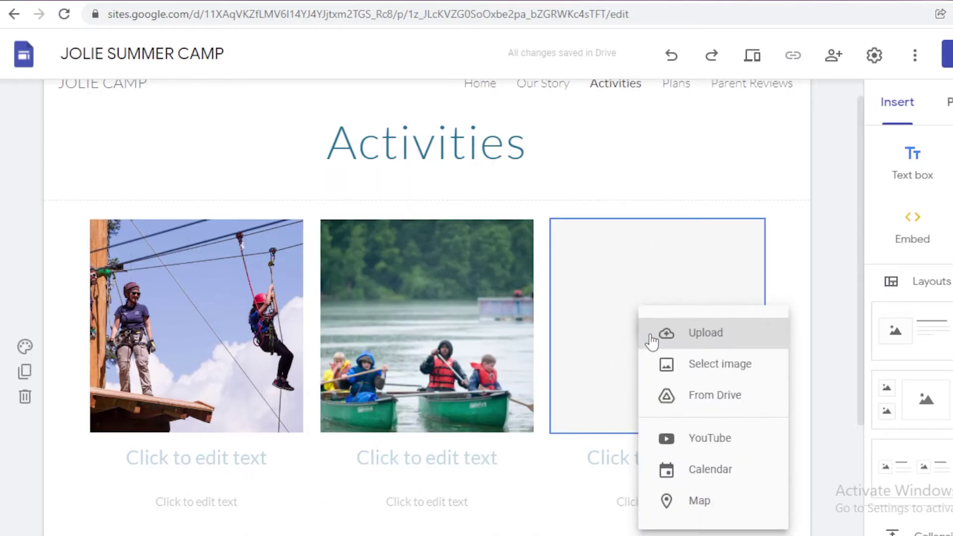
pyautogui.click(681, 371)
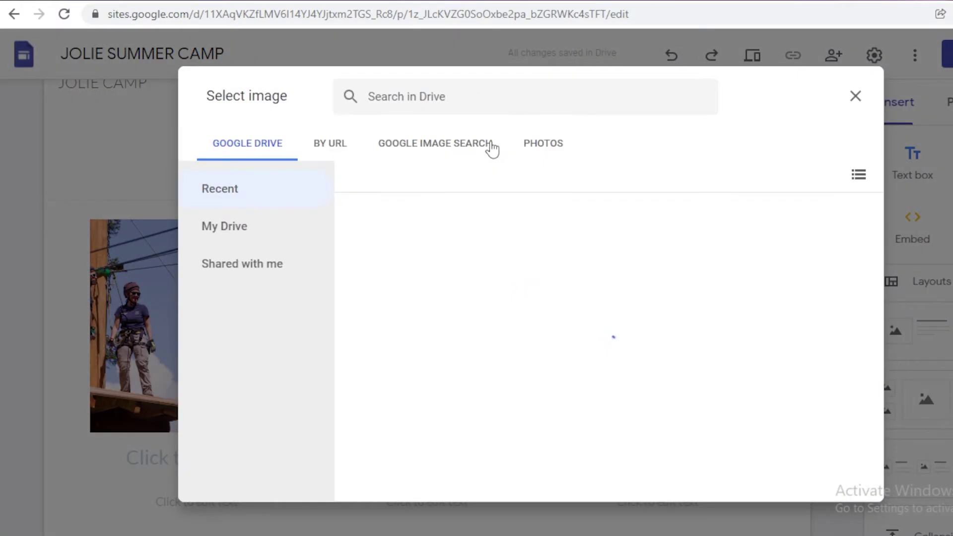
pyautogui.click(489, 146)
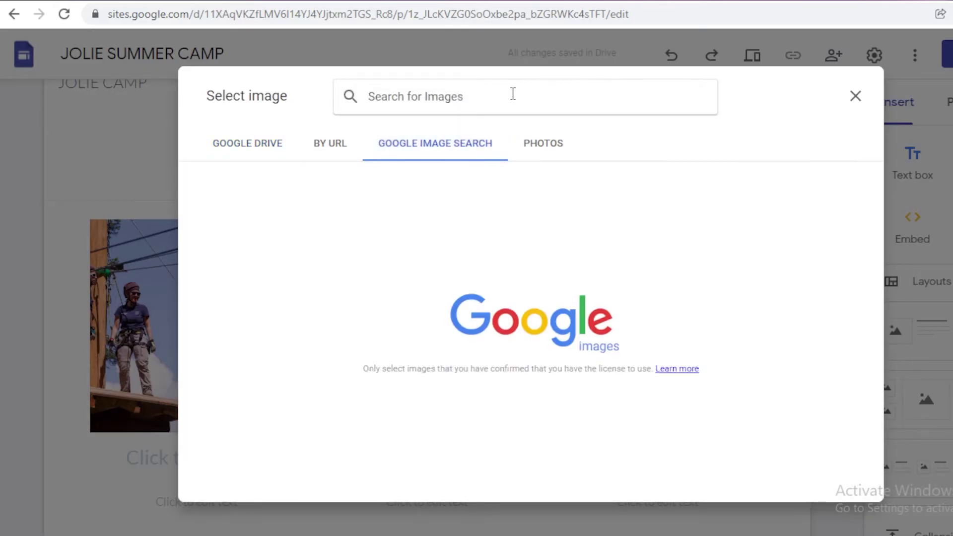
pyautogui.write('school ')
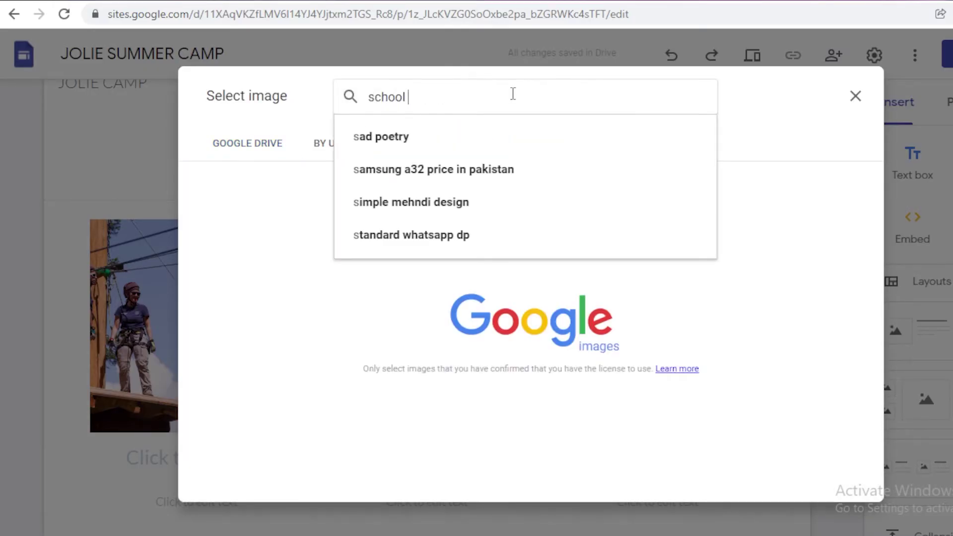
pyautogui.write('camp')
pyautogui.press('Return')
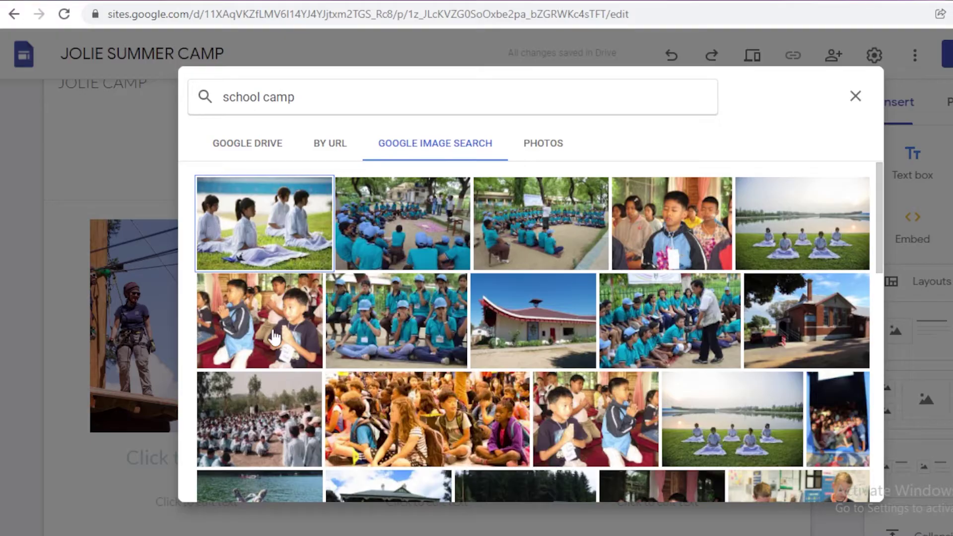
pyautogui.scroll(-6, 558, 203)
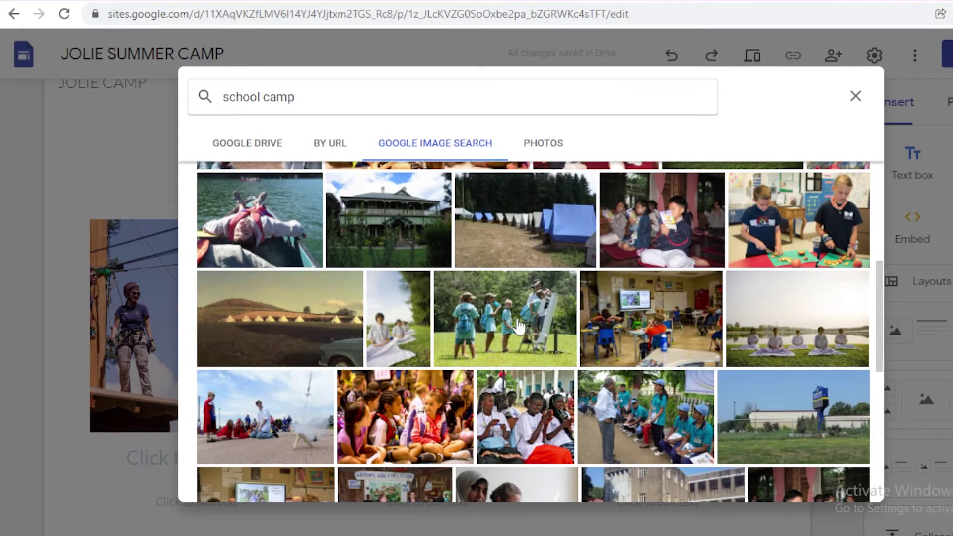
pyautogui.click(551, 343)
pyautogui.click(846, 486)
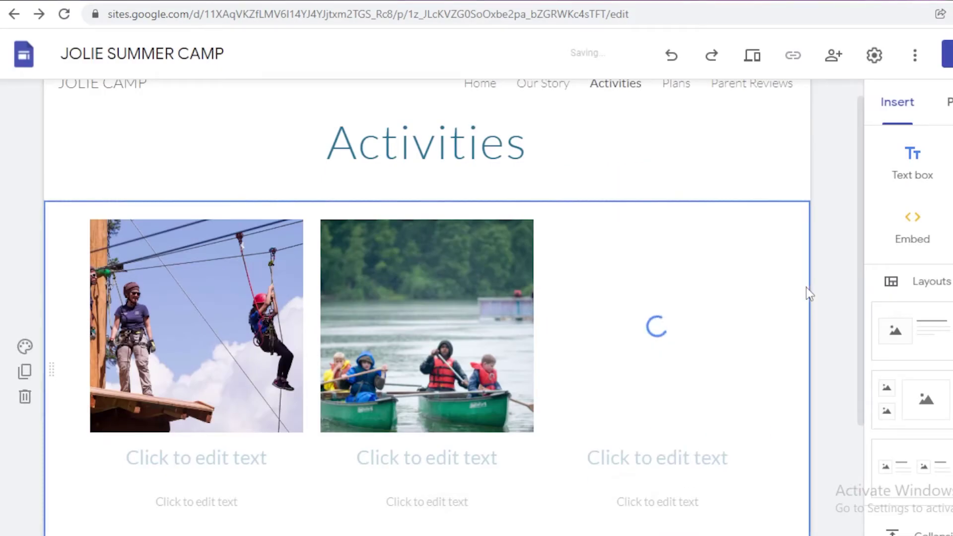
pyautogui.scroll(-3, 219, 379)
# - Caption the three Activities photos Ziplining, Boating and Painting
pyautogui.scroll(3, 209, 398)
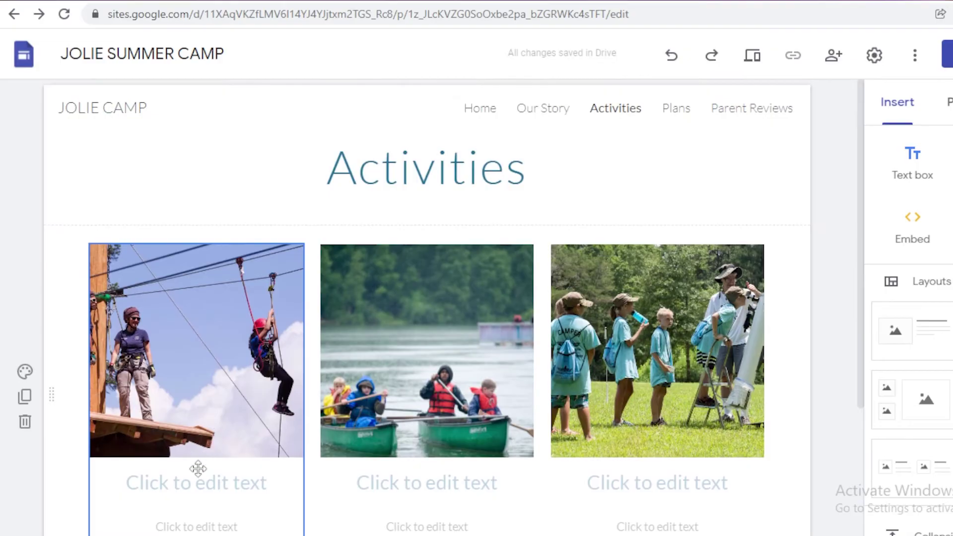
pyautogui.click(189, 484)
pyautogui.write('C')
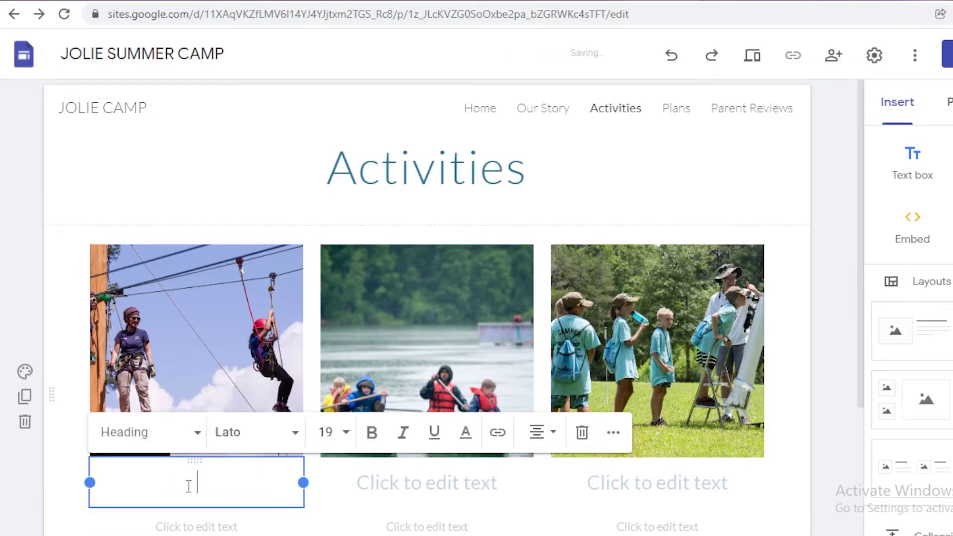
pyautogui.write('Ziplining')
pyautogui.click(410, 485)
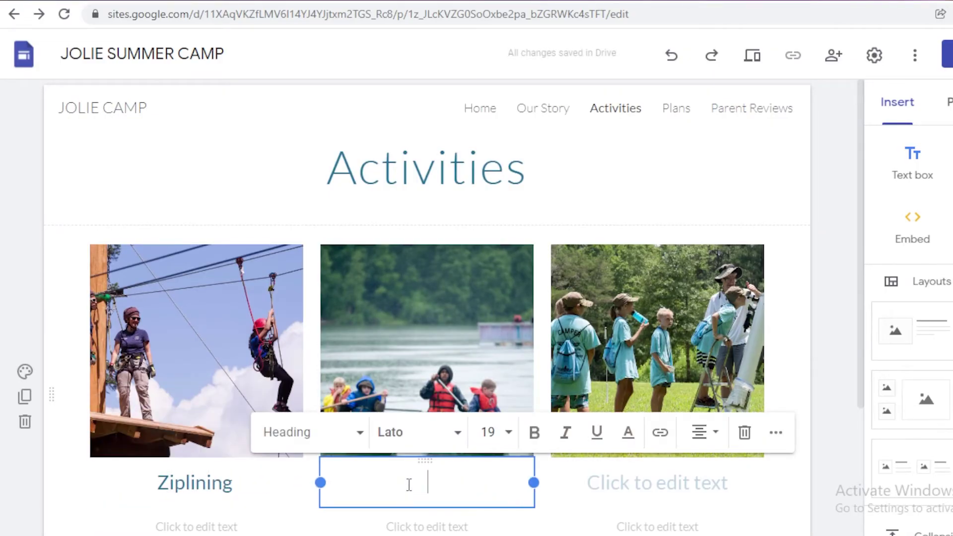
pyautogui.write('B')
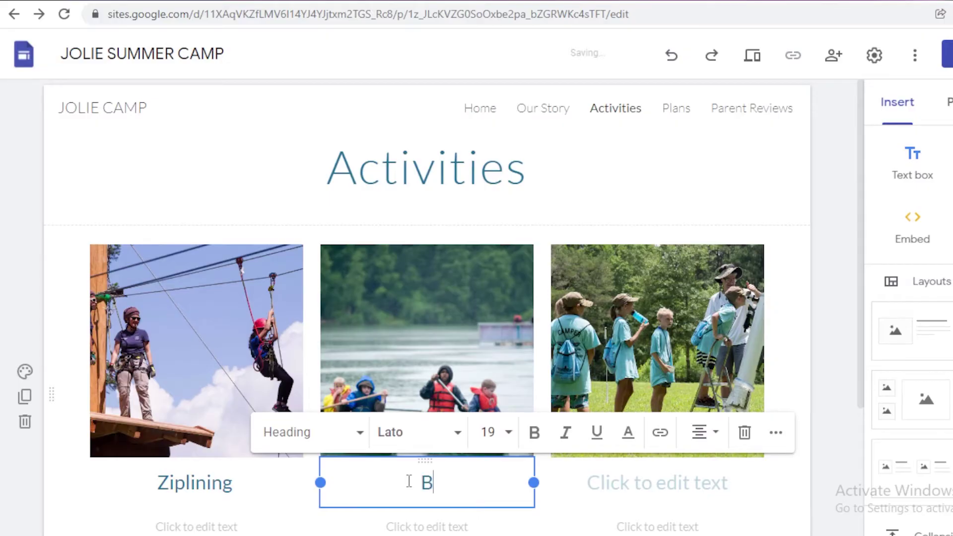
pyautogui.write('oating')
pyautogui.click(654, 483)
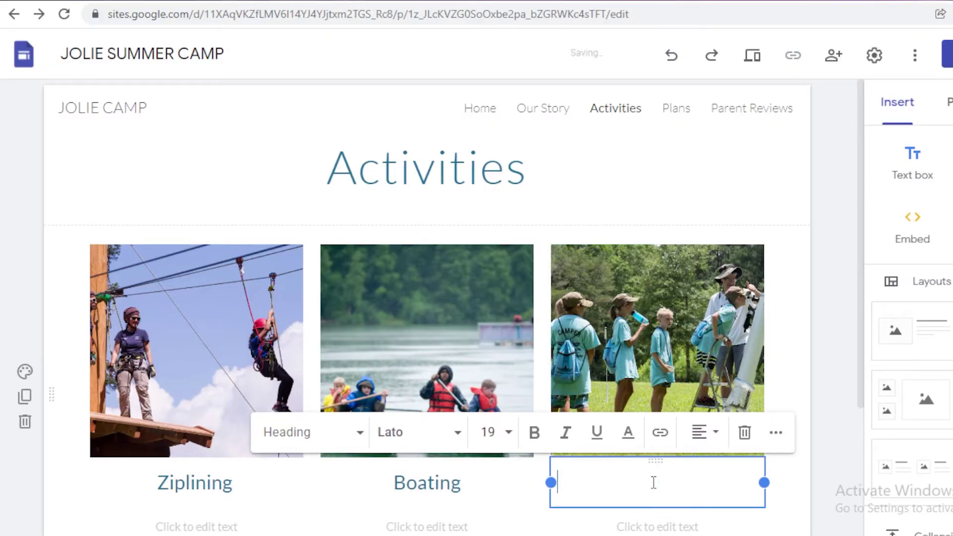
pyautogui.write('Painting')
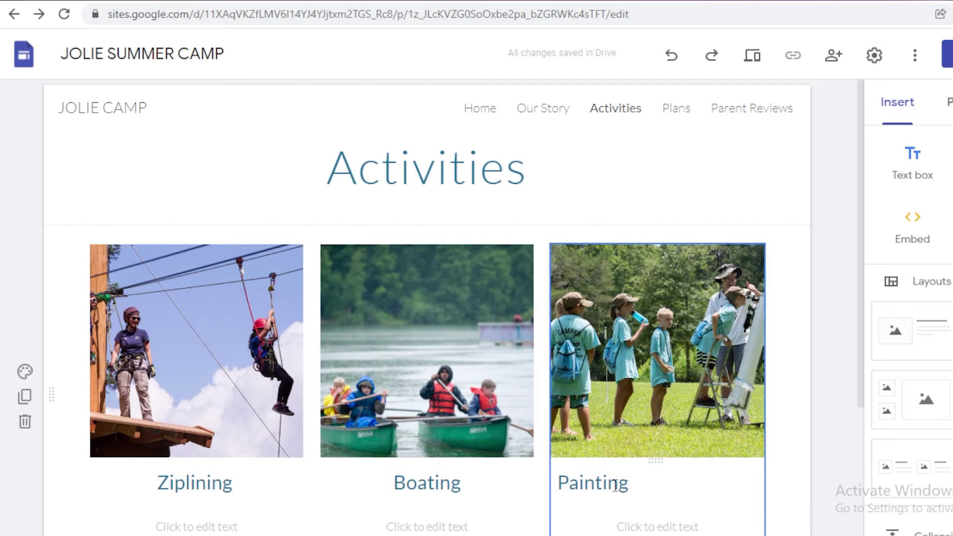
# - Center-align the Painting caption and deselect it
pyautogui.click(706, 432)
pyautogui.click(711, 480)
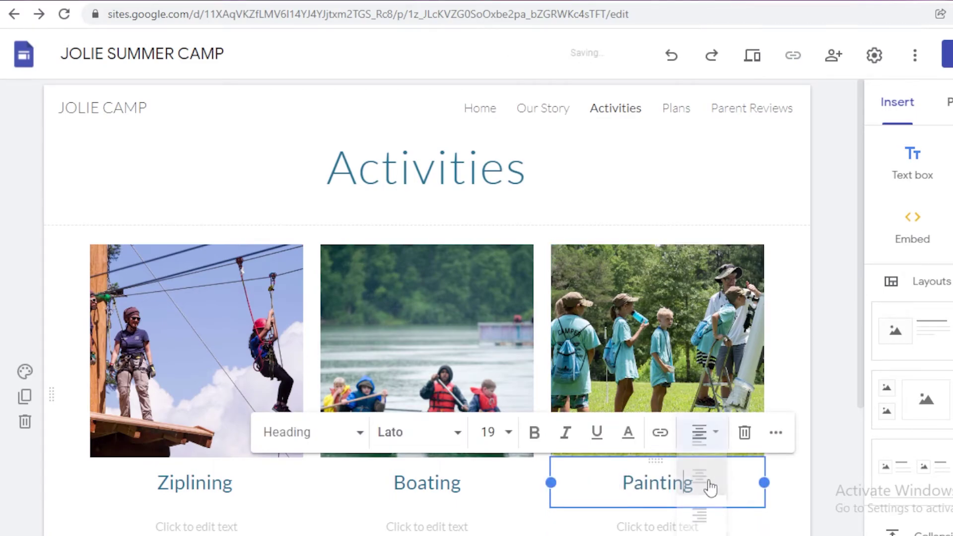
pyautogui.click(852, 351)
pyautogui.scroll(-4, 827, 354)
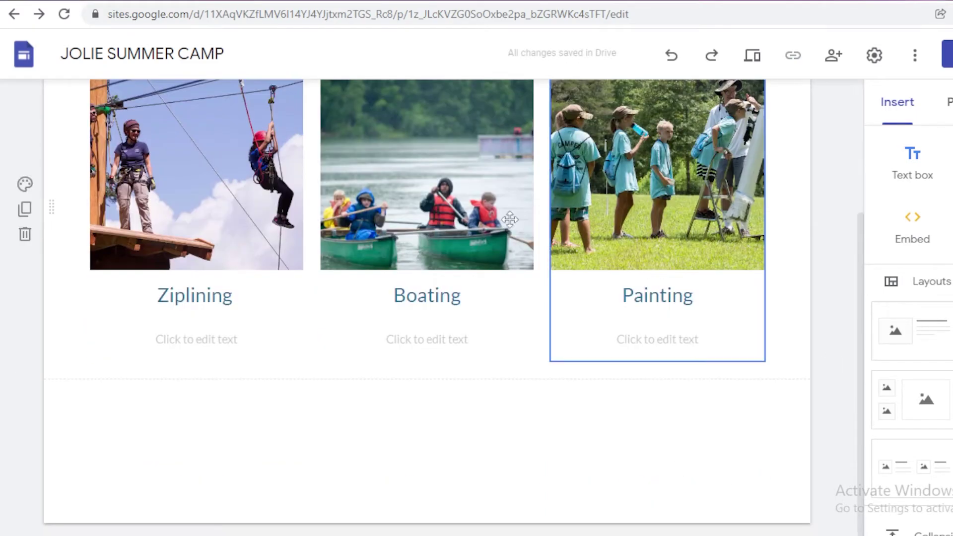
pyautogui.scroll(4, 489, 181)
# - Open the Plans page, undoing an accidentally added two-image section
pyautogui.click(677, 110)
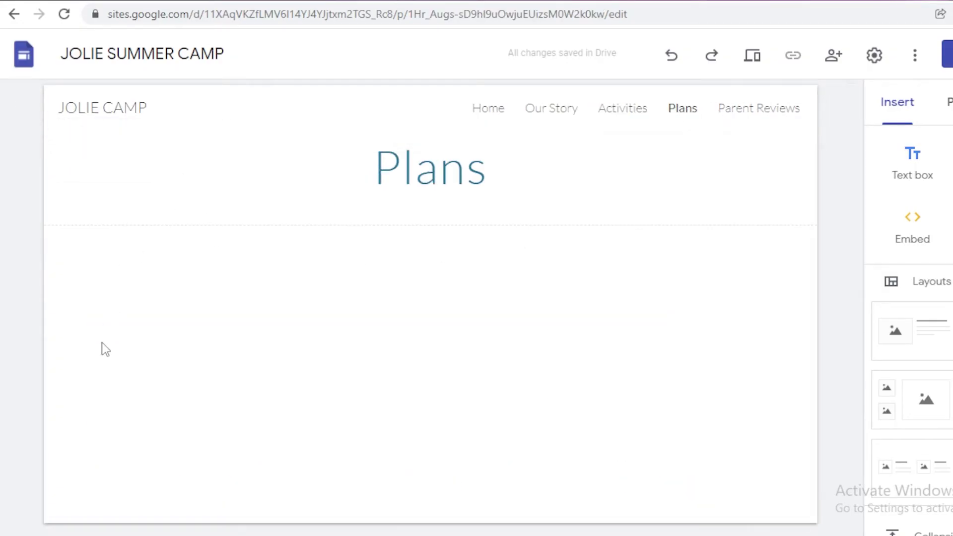
pyautogui.scroll(-7, 889, 358)
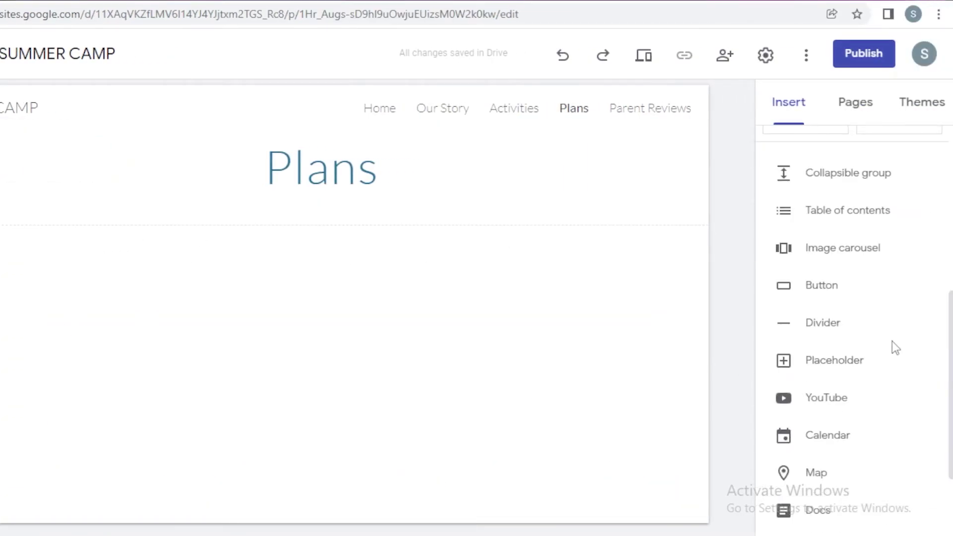
pyautogui.scroll(7, 895, 348)
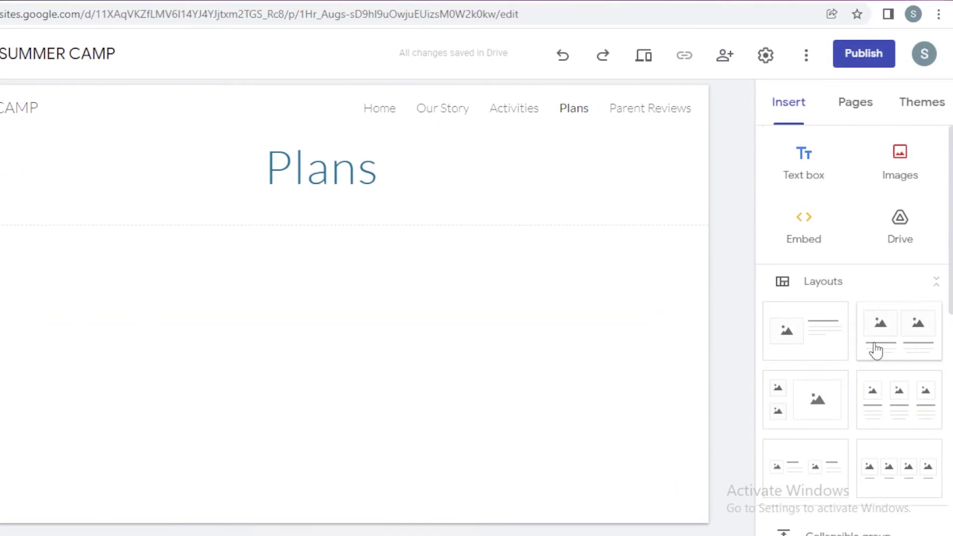
pyautogui.click(902, 352)
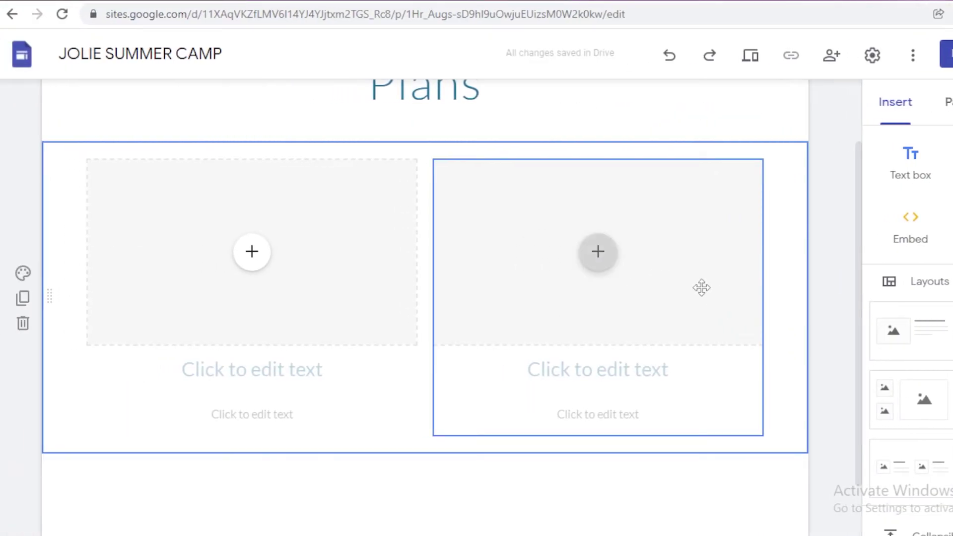
pyautogui.hotkey('ctrl', 'z')
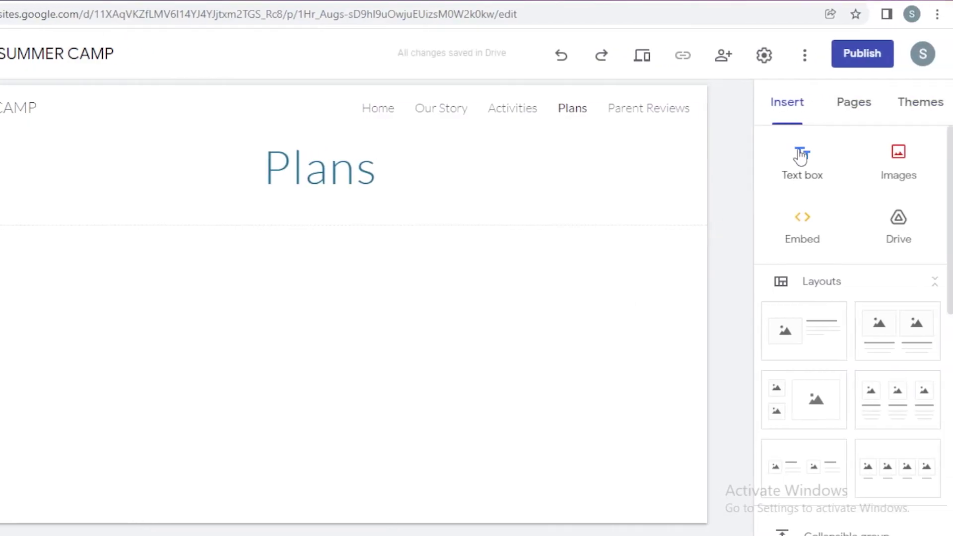
# - Add a text box listing Basic - 60 USD, Premium - 80 USD and Teens Camp - 120 USD
pyautogui.click(801, 156)
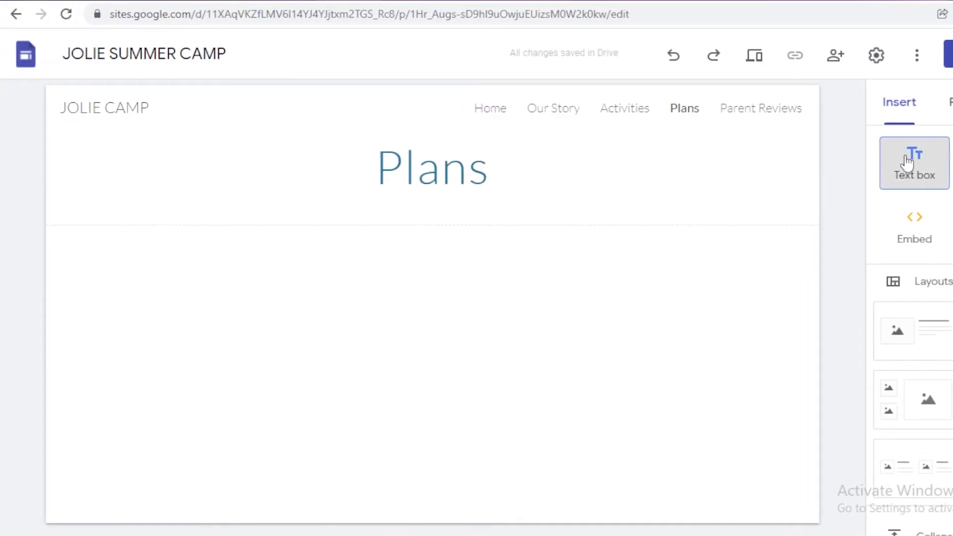
pyautogui.click(907, 161)
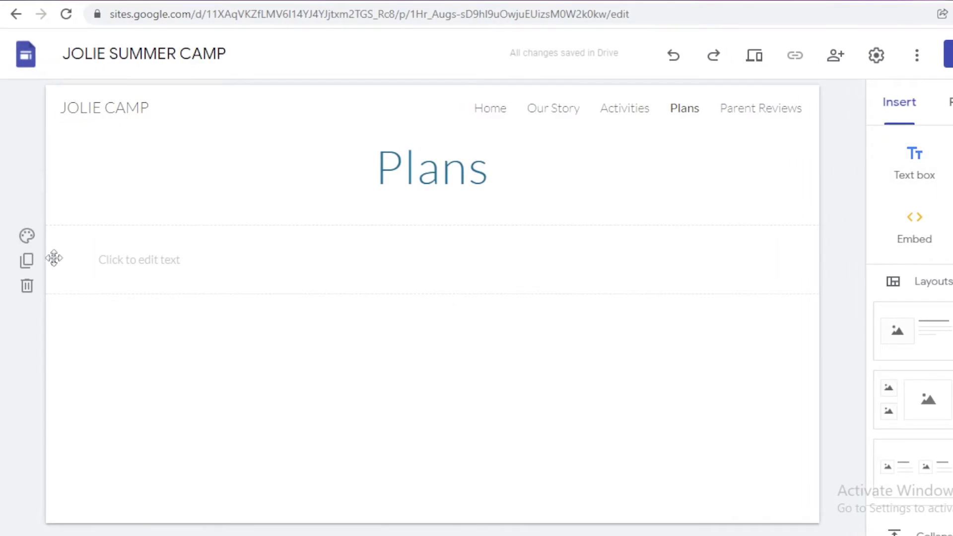
pyautogui.click(107, 262)
pyautogui.write('A')
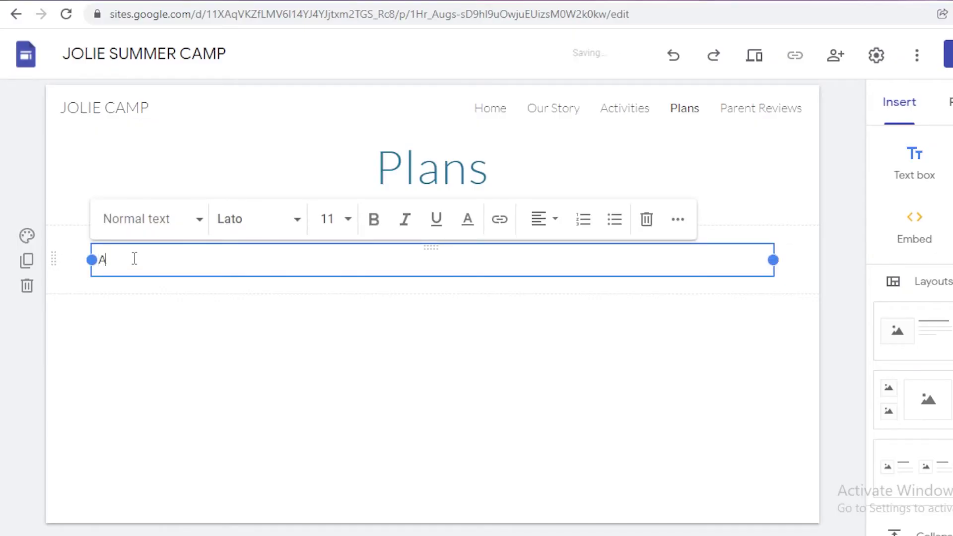
pyautogui.press('BackSpace')
pyautogui.write('a')
pyautogui.press('BackSpace')
pyautogui.press('BackSpace')
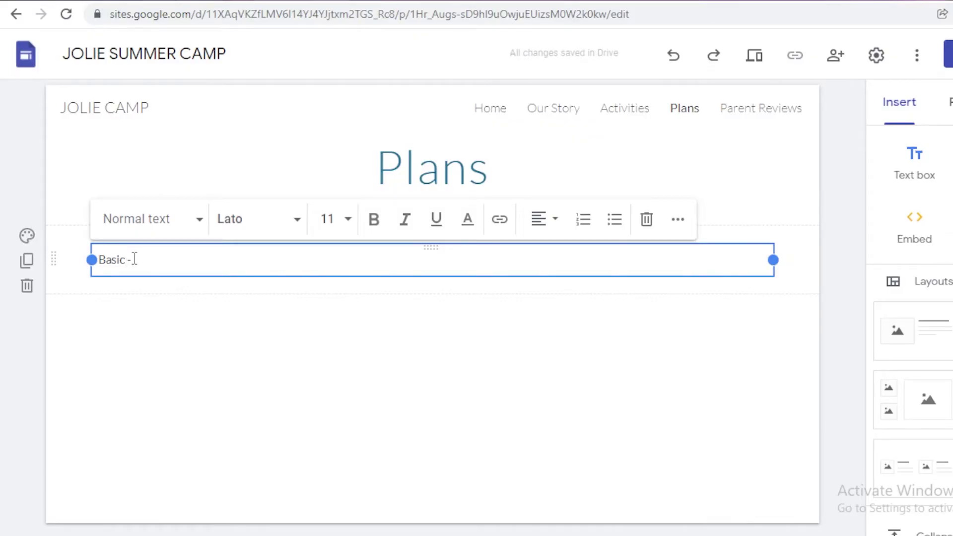
pyautogui.write('$60')
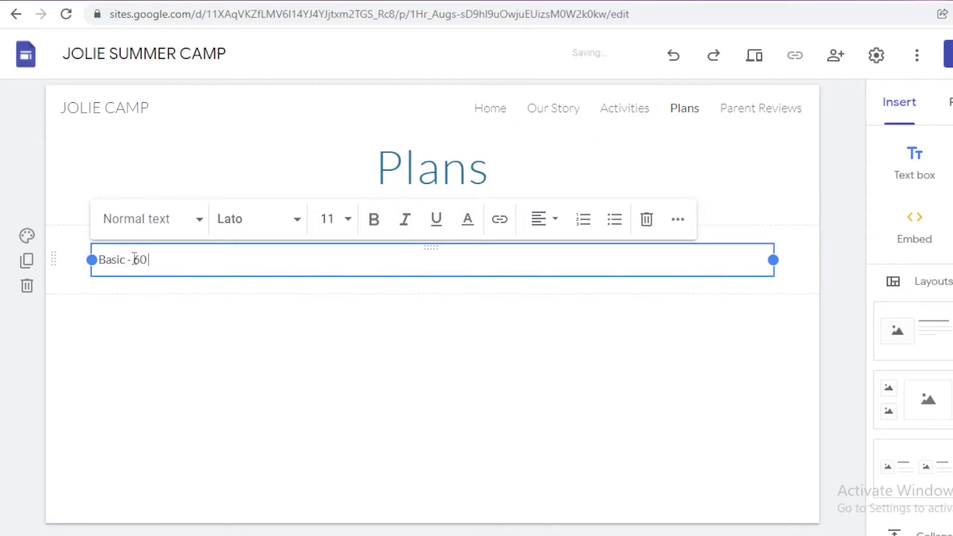
pyautogui.write(' USD')
pyautogui.press('Return')
pyautogui.write('P')
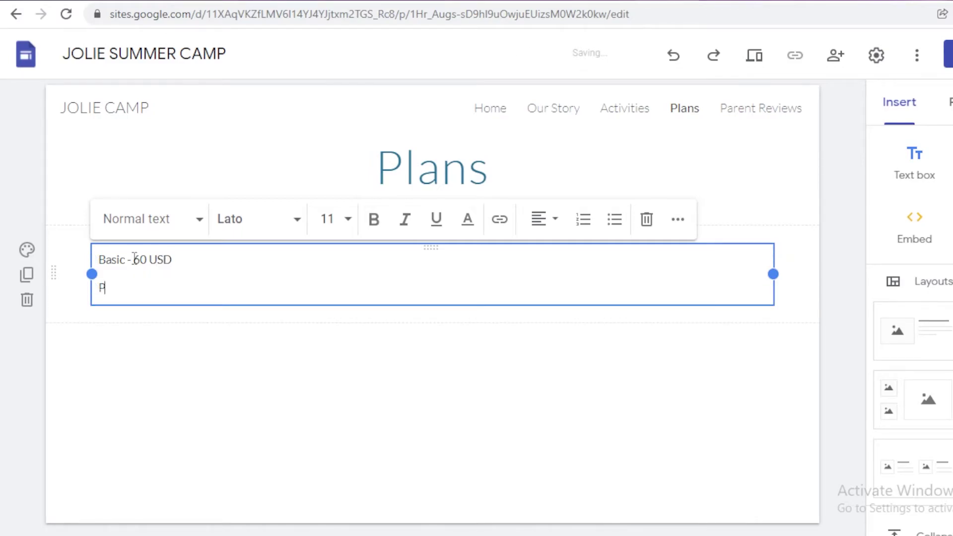
pyautogui.write('ri')
pyautogui.write('emium - ')
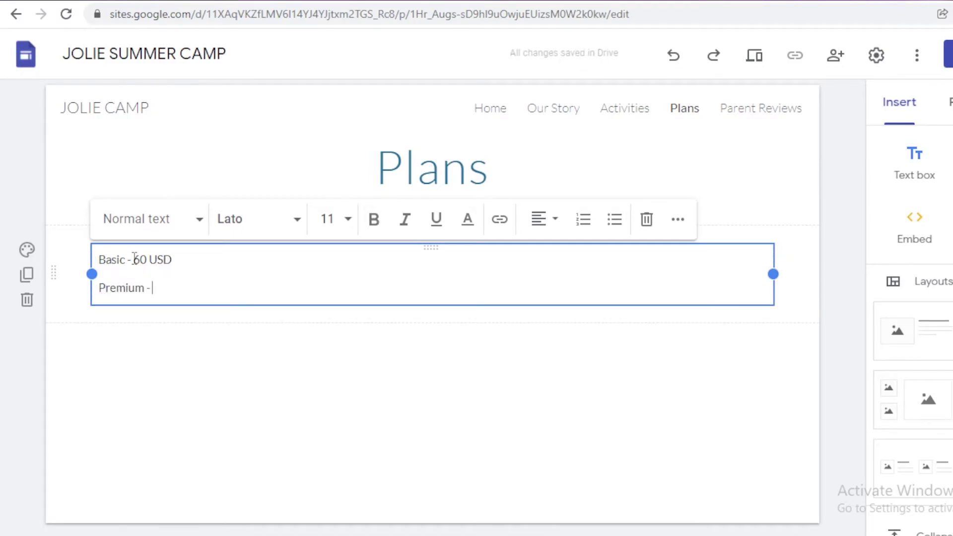
pyautogui.write('80 USD')
pyautogui.press('Return')
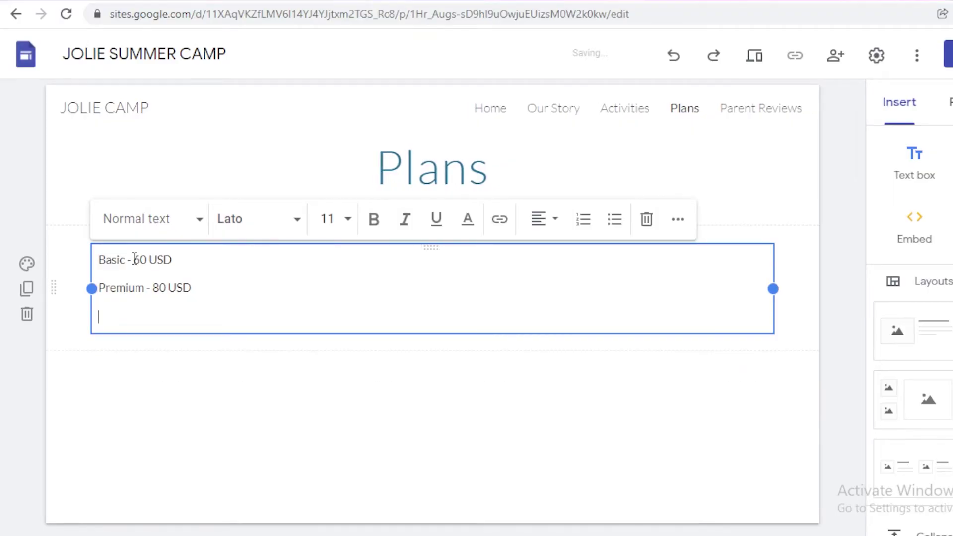
pyautogui.write('Teens Camp - 120 USD')
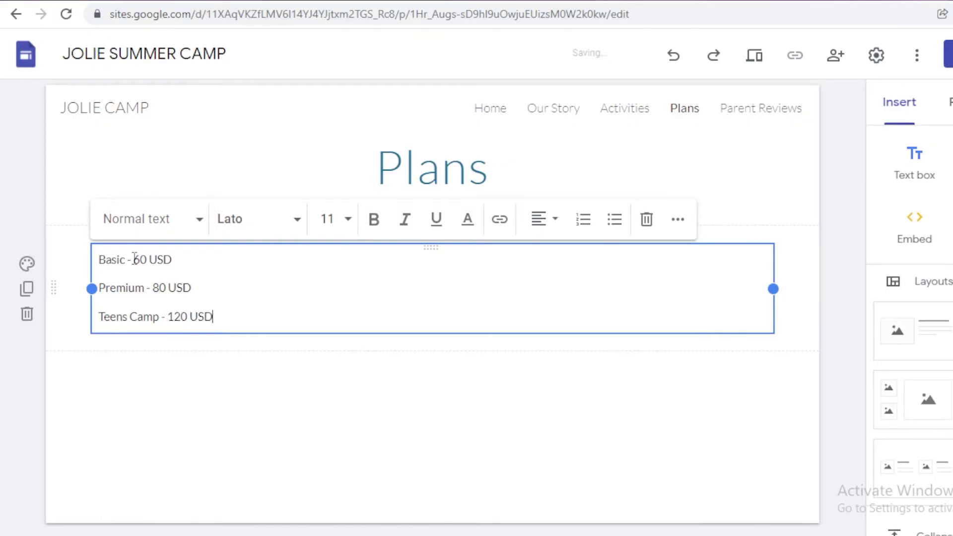
pyautogui.click(265, 470)
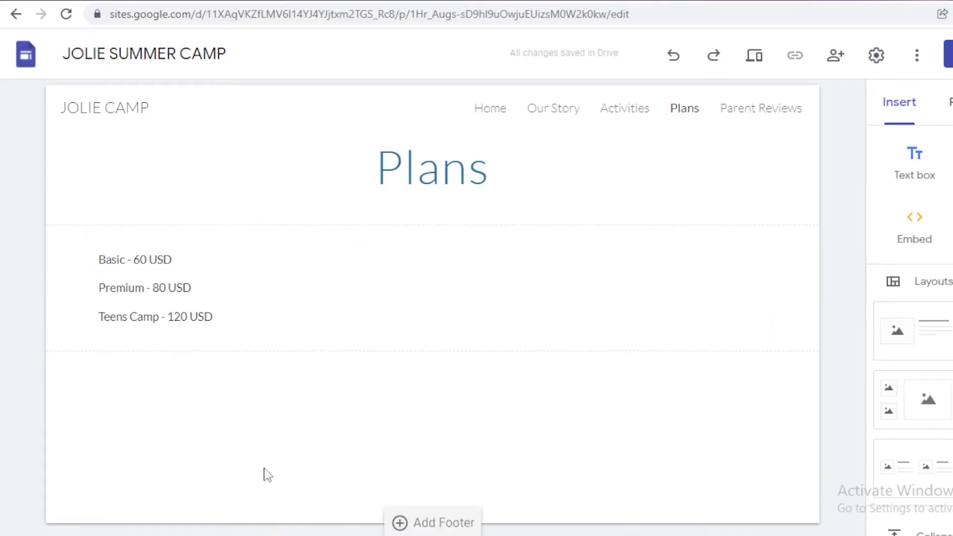
pyautogui.click(787, 112)
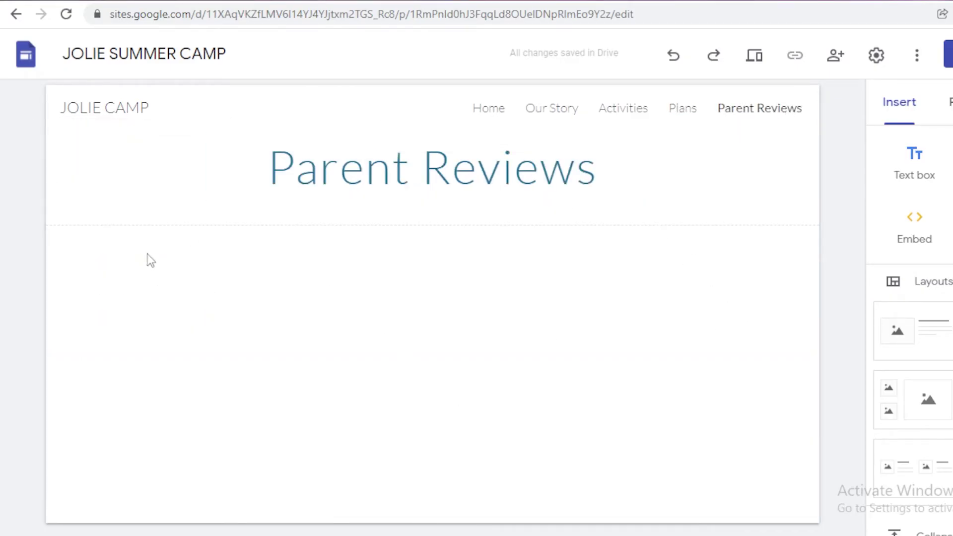
# - Look over the empty Parent Reviews page, leave the JOLIE CAMP name unchanged, and return Home
pyautogui.scroll(-5, 933, 387)
pyautogui.scroll(5, 934, 388)
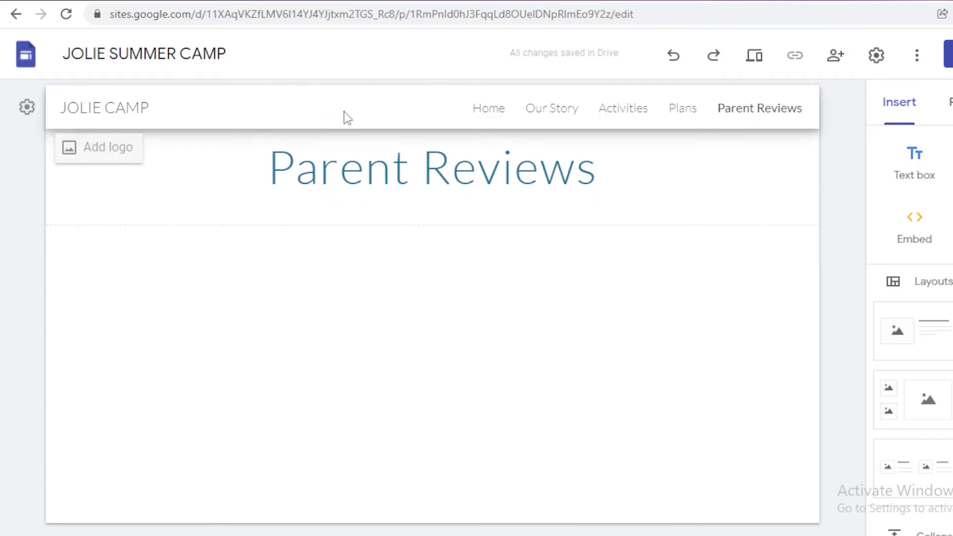
pyautogui.click(132, 108)
pyautogui.click(861, 223)
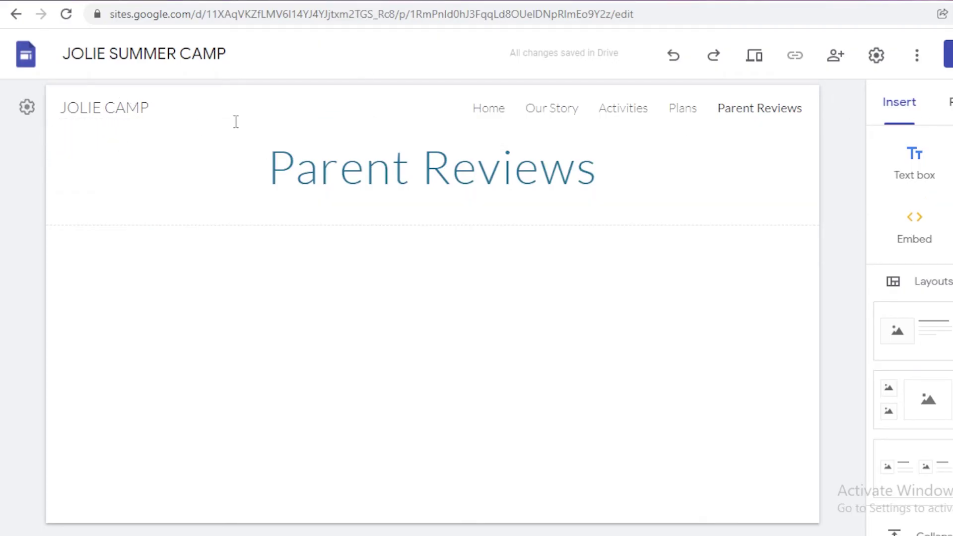
pyautogui.click(491, 113)
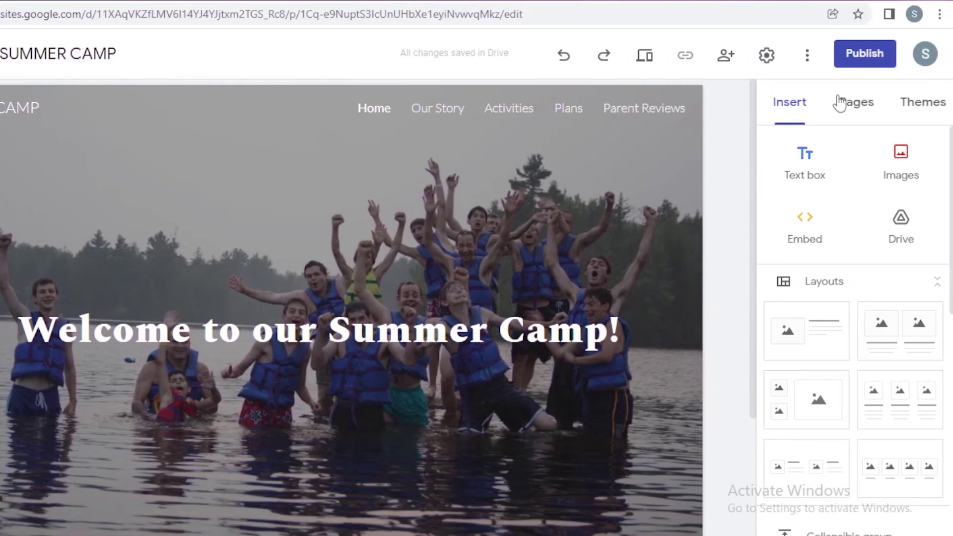
# - Publish the site at the joliecamp web address and view the live site
pyautogui.click(840, 52)
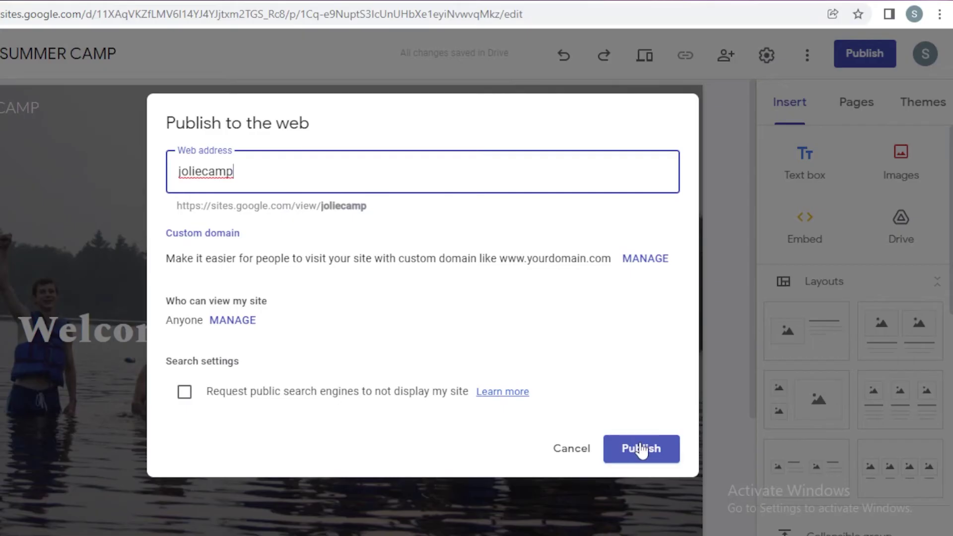
pyautogui.click(641, 447)
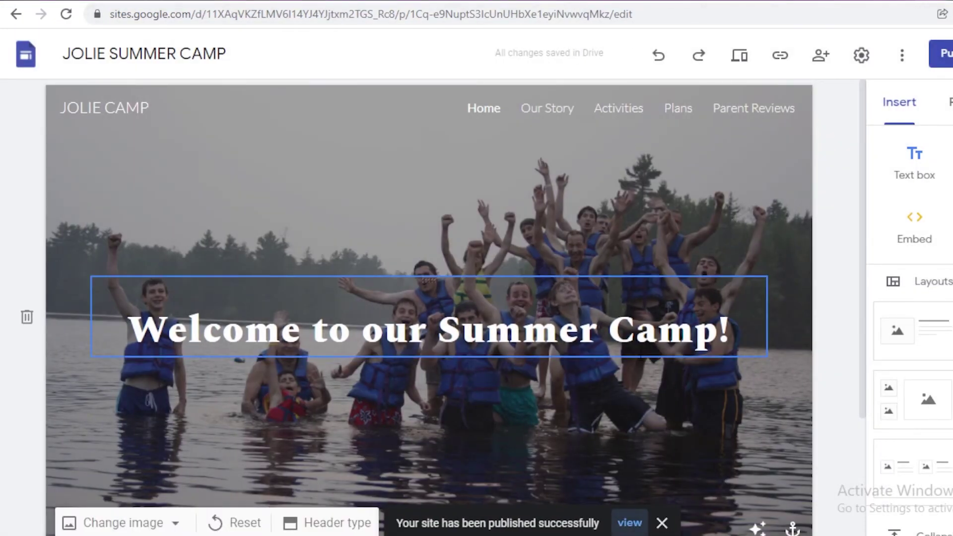
pyautogui.click(630, 523)
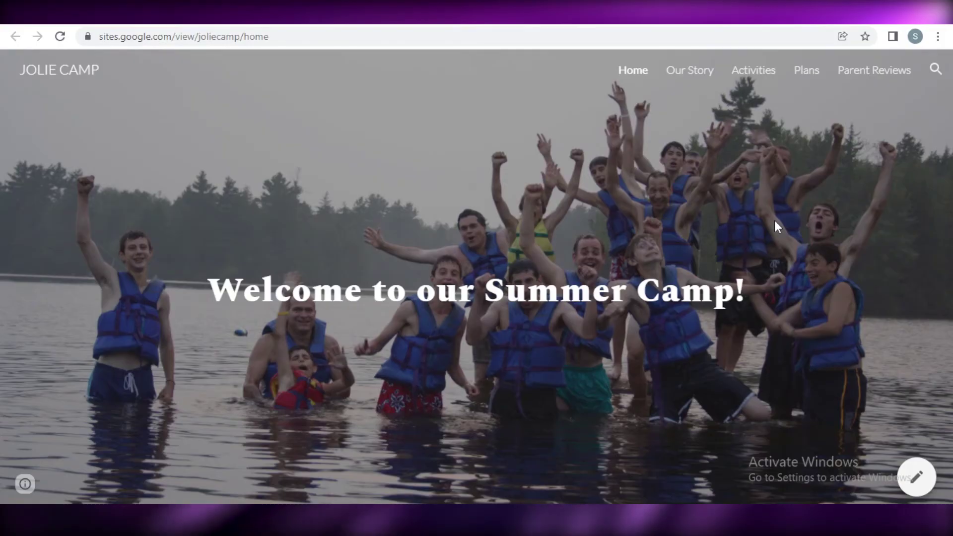
# - Browse the live Our Story, Activities, Plans and Parent Reviews pages
pyautogui.click(685, 74)
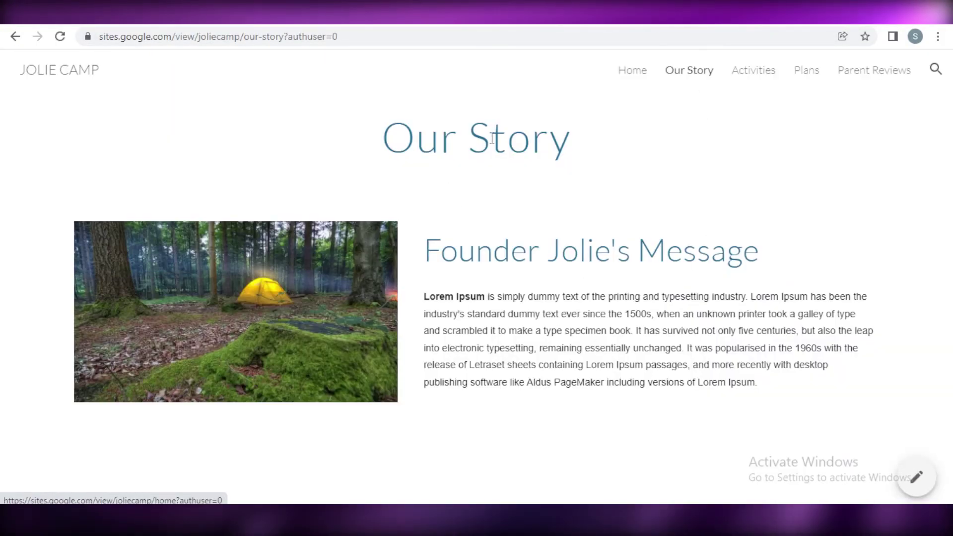
pyautogui.click(744, 70)
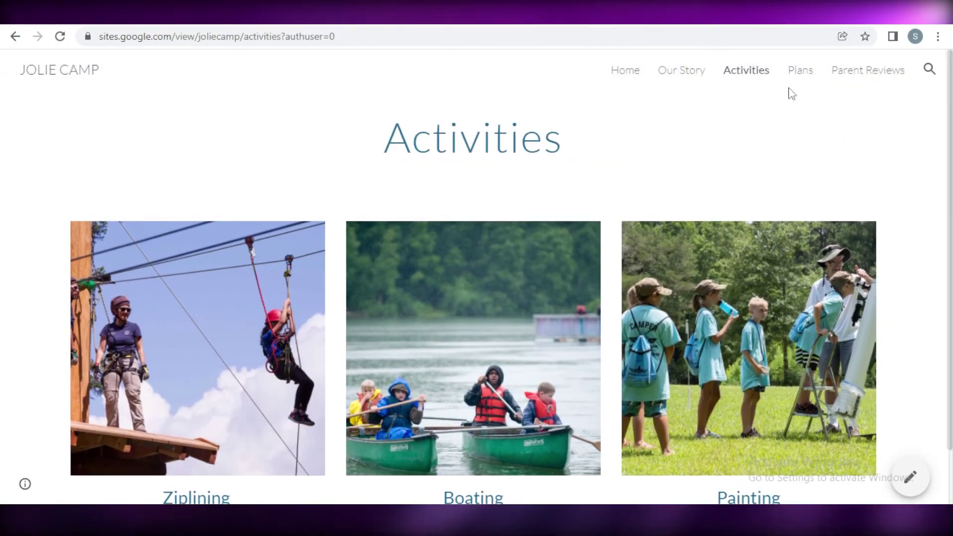
pyautogui.click(800, 70)
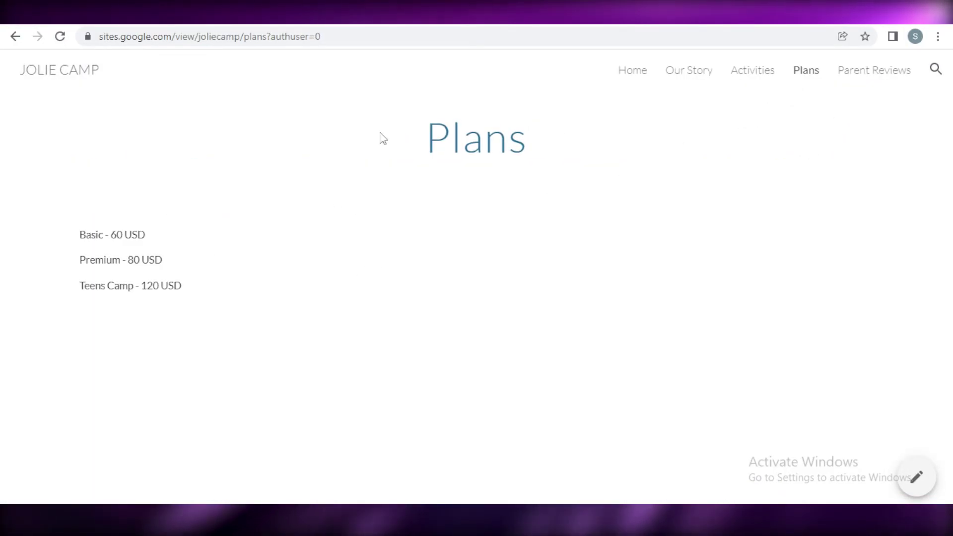
pyautogui.click(854, 76)
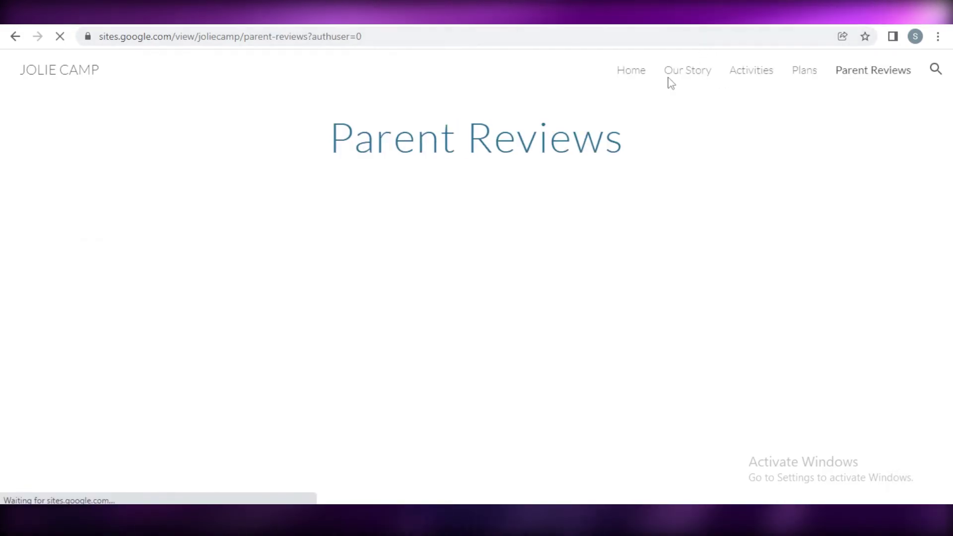